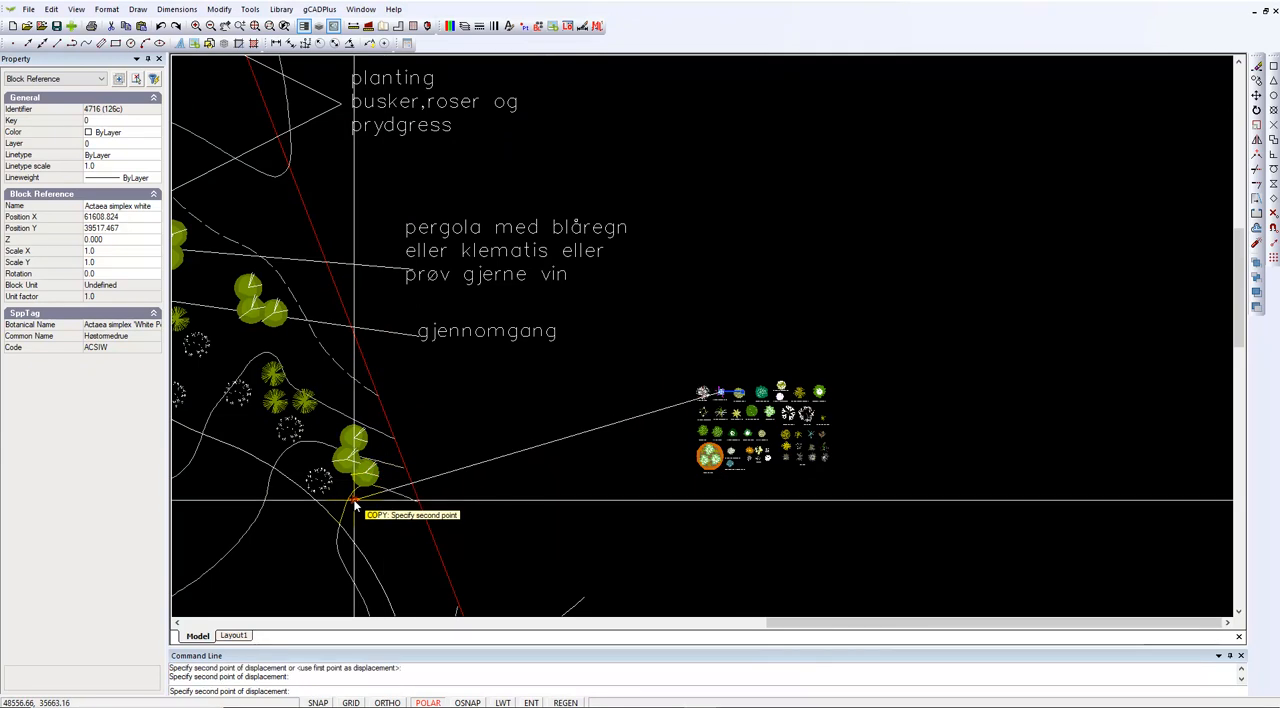
Place a copy of Actaea simplex white below the three green shrubs beside the red boundary and scale it up about 2.26 times
click(368, 520)
click(358, 500)
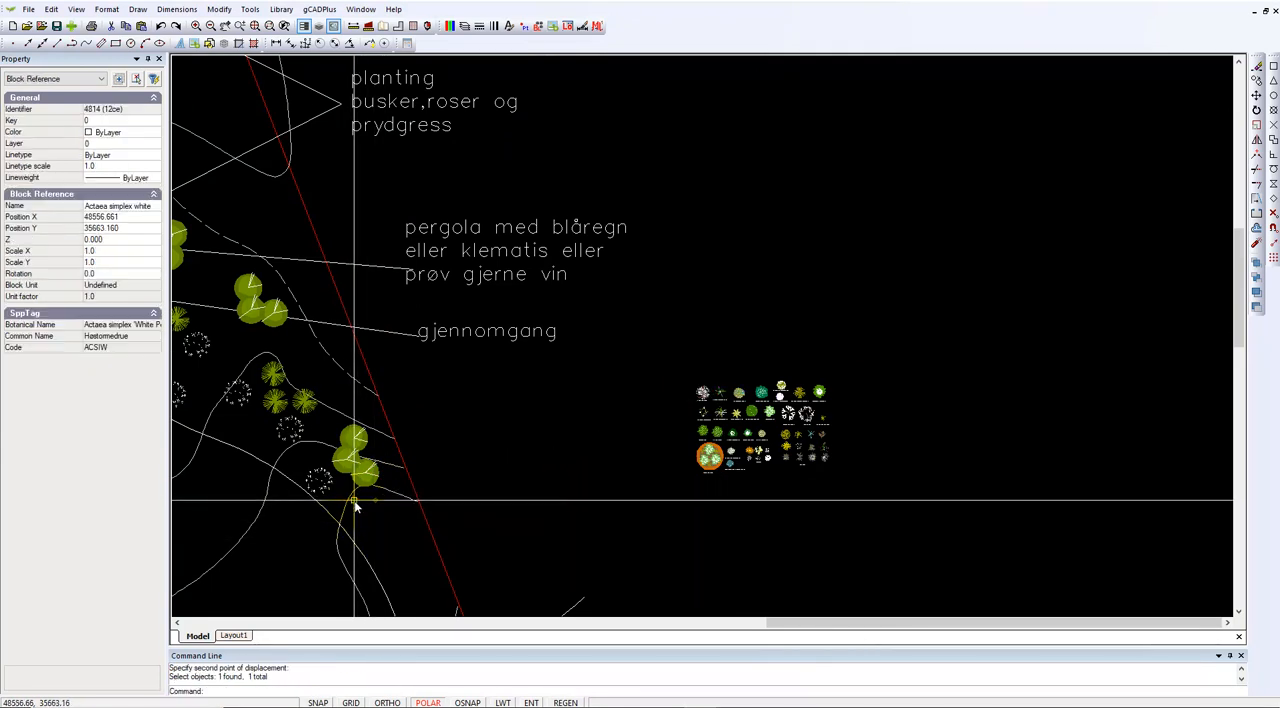
right_click(356, 500)
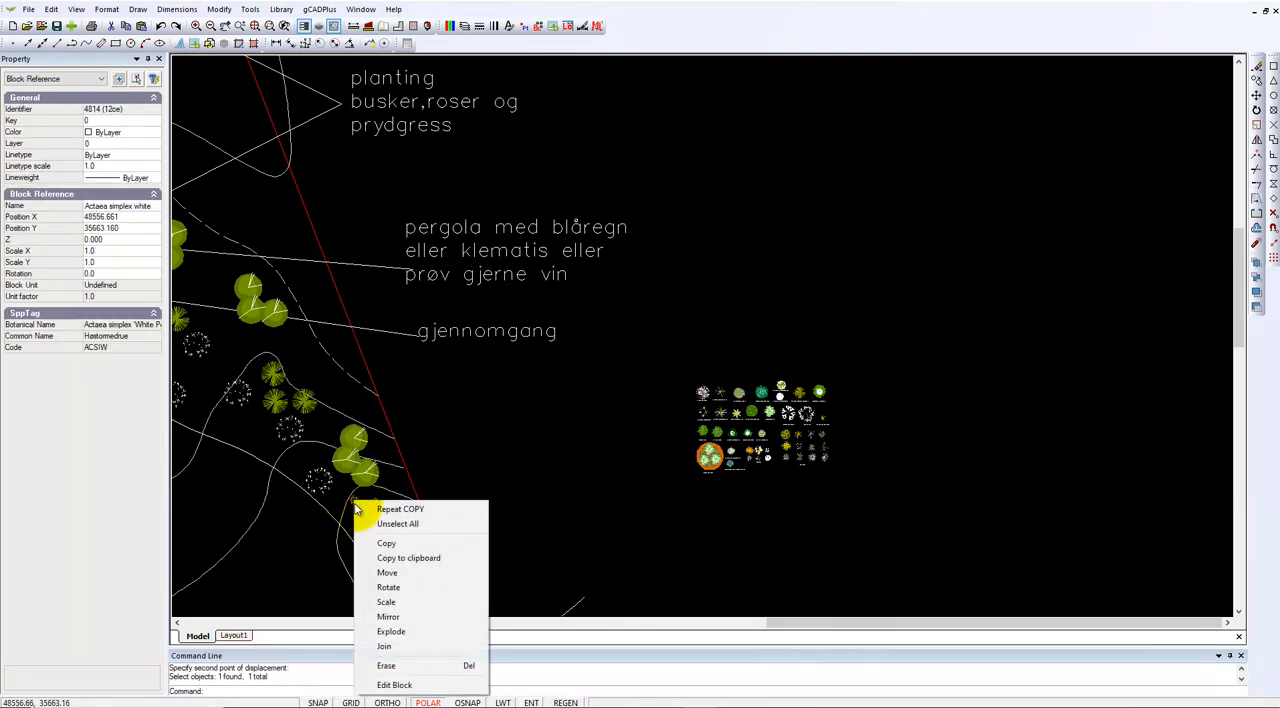
click(386, 602)
scroll(354, 500, up, 3)
scroll(352, 491, up, 3)
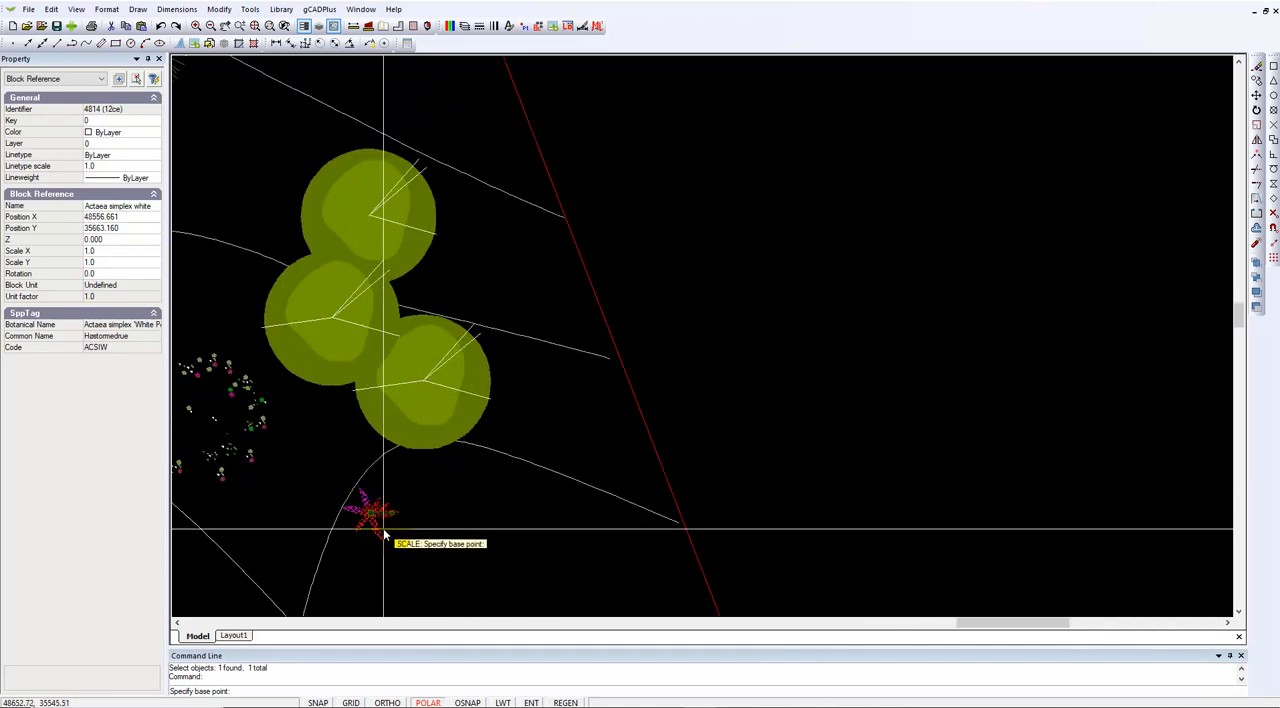
click(382, 539)
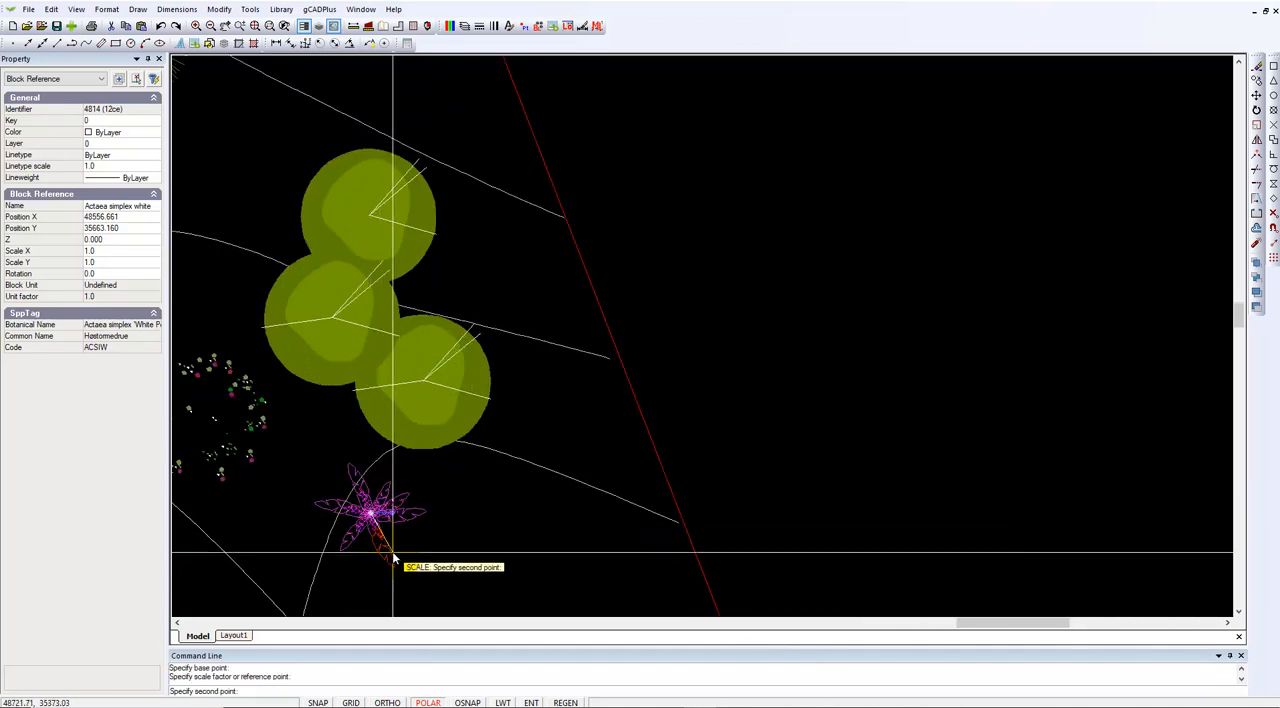
click(392, 555)
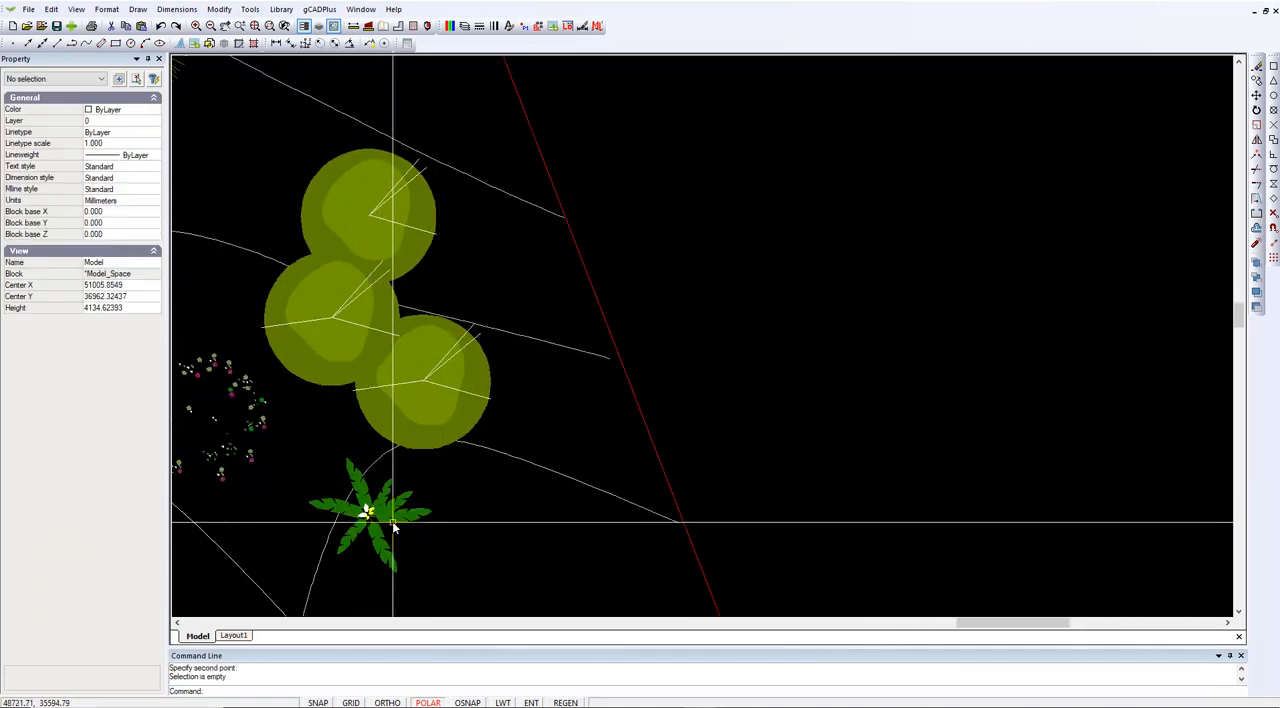
click(393, 521)
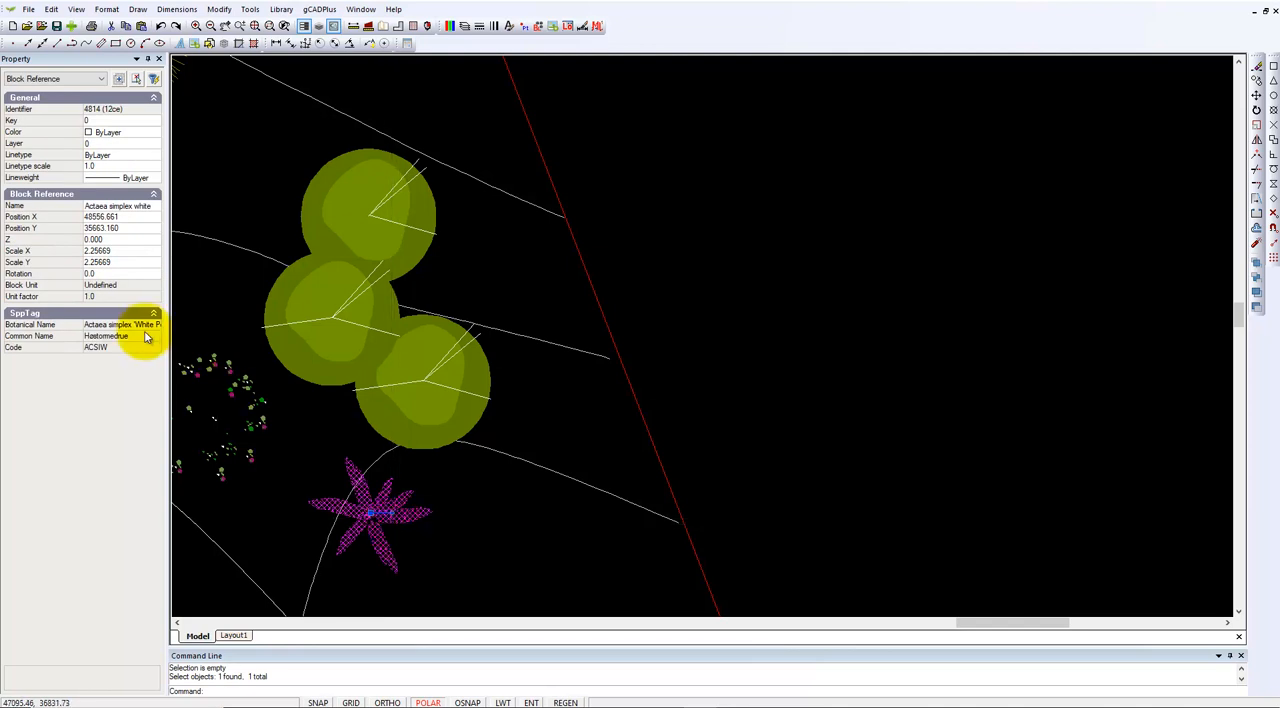
scroll(354, 471, down, 4)
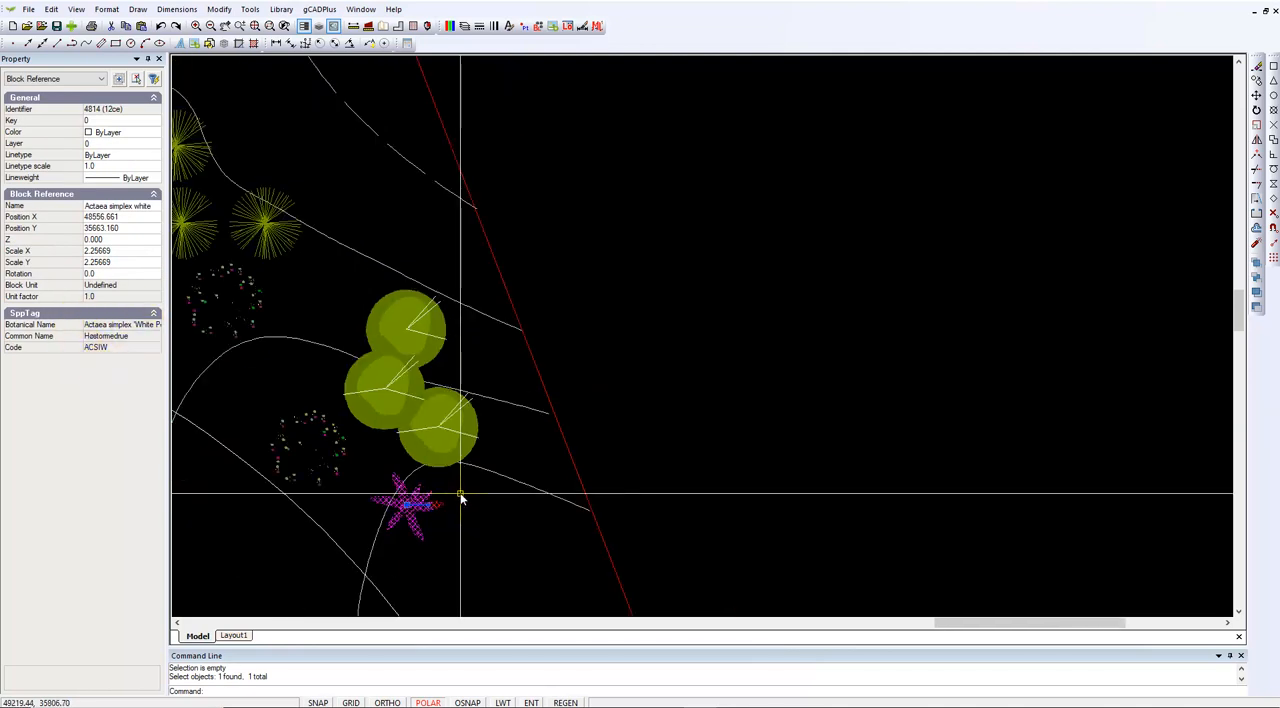
key(Escape)
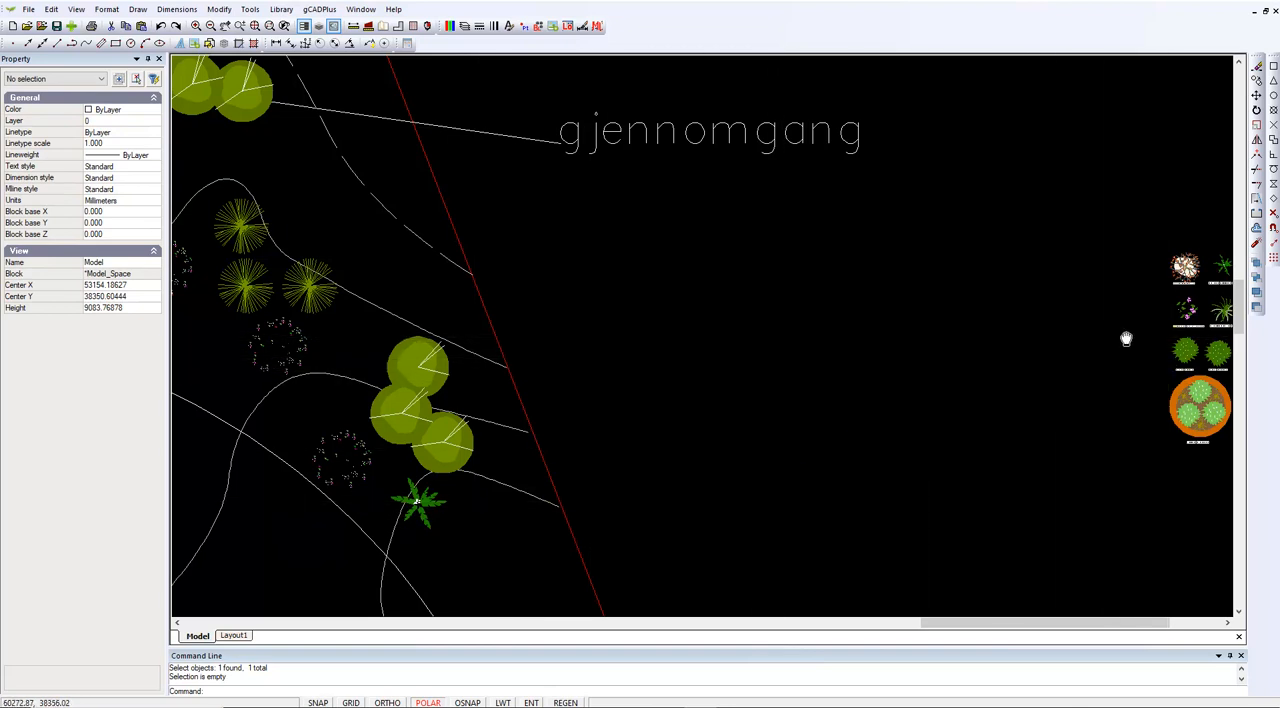
Copy the Echinacea purpurea symbol from the plant collection to a spot just below the Actaea in the planting bed
middle_drag(1140, 340, 837, 329)
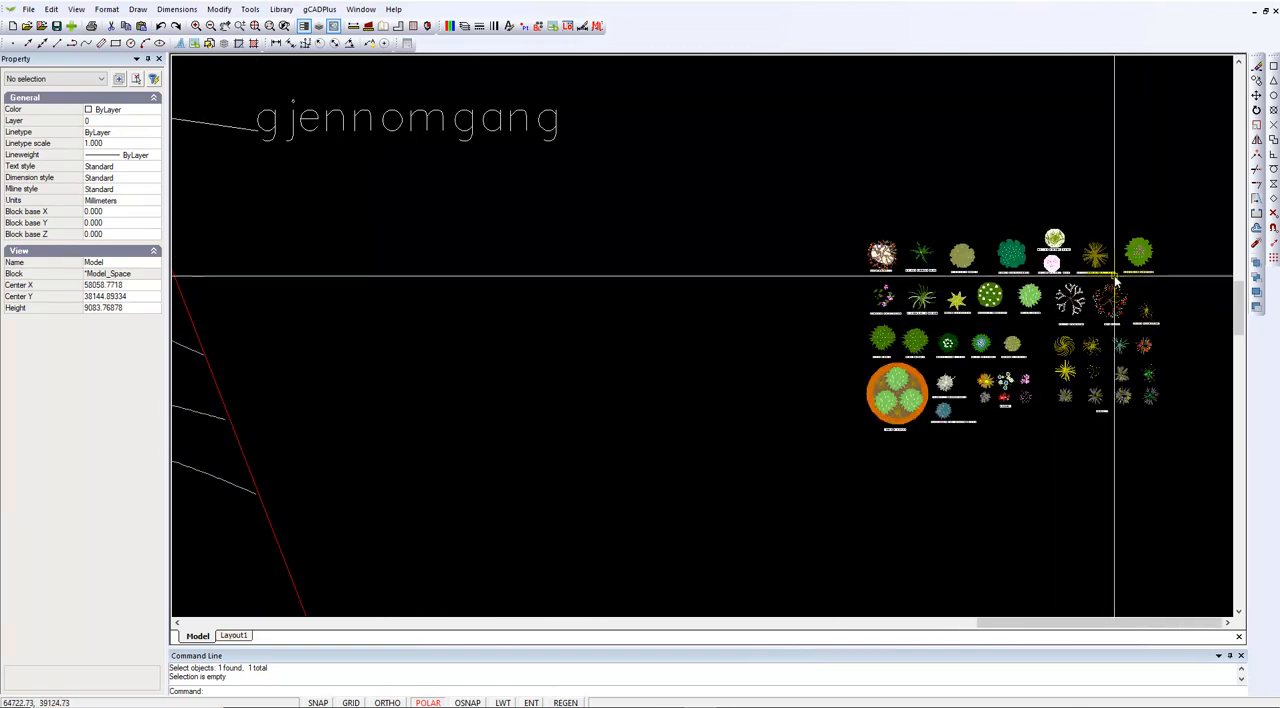
click(1138, 258)
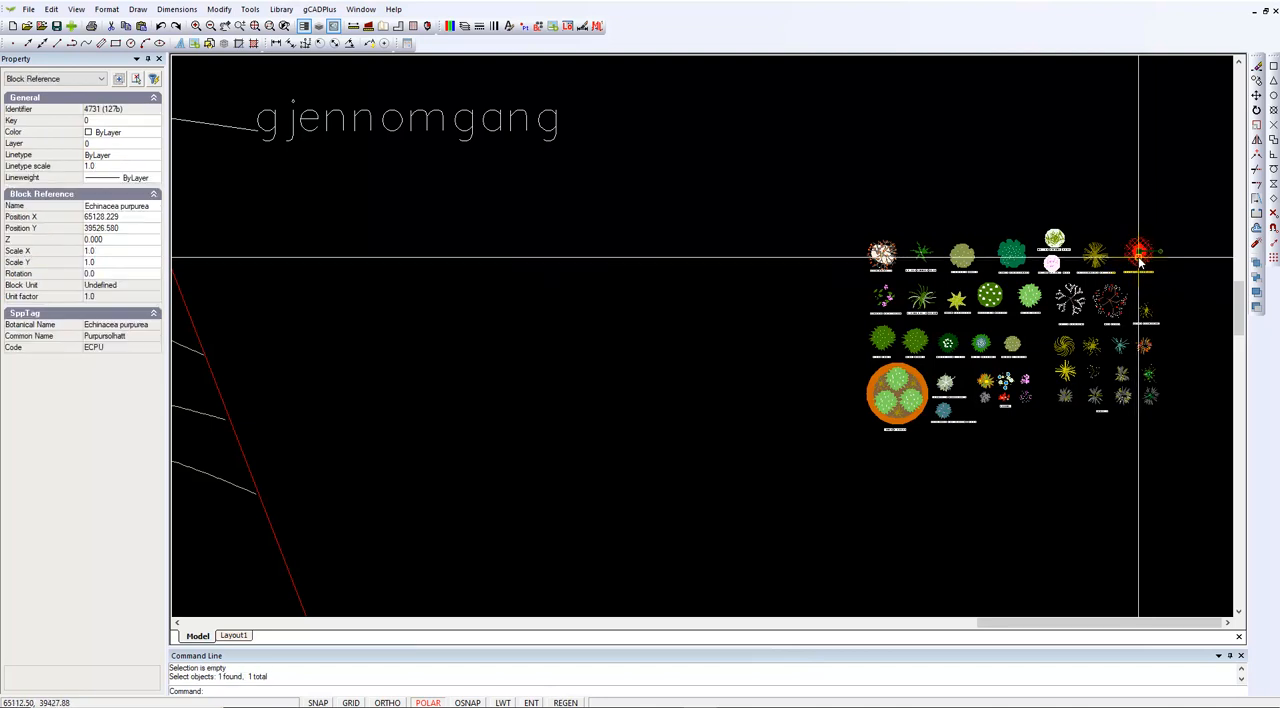
right_click(1138, 258)
click(1165, 291)
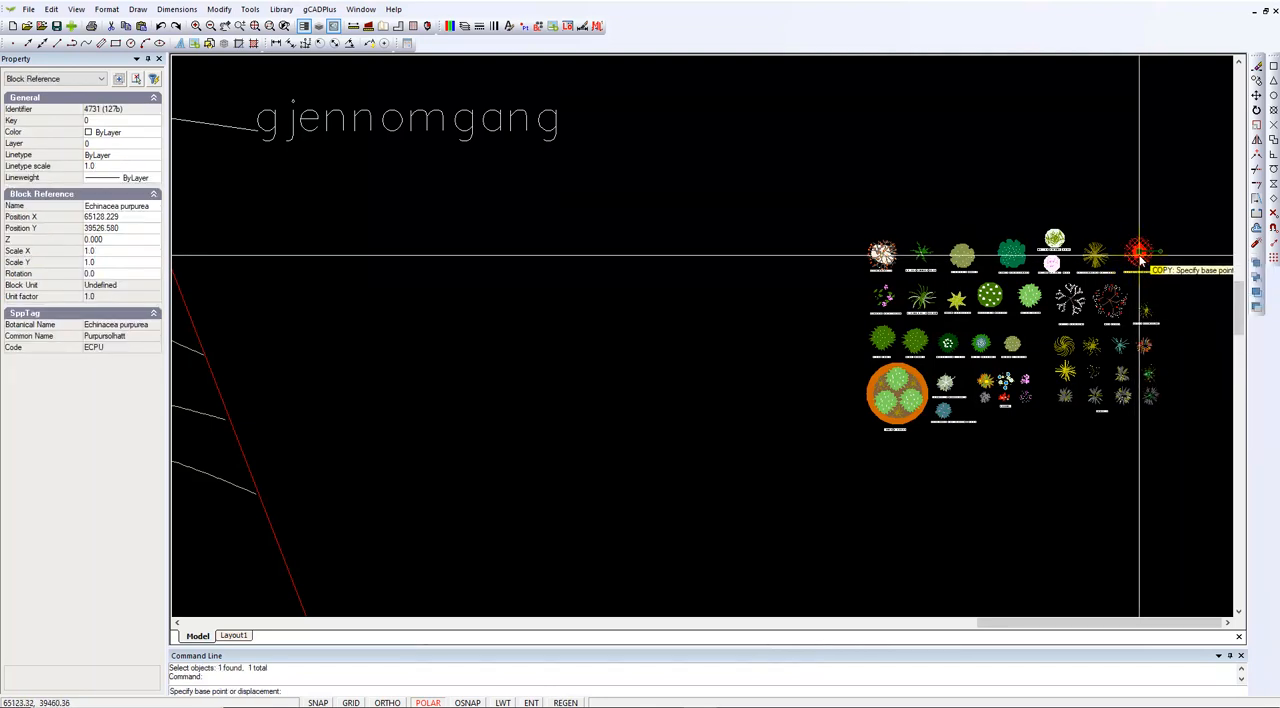
click(1140, 256)
scroll(771, 395, down, 5)
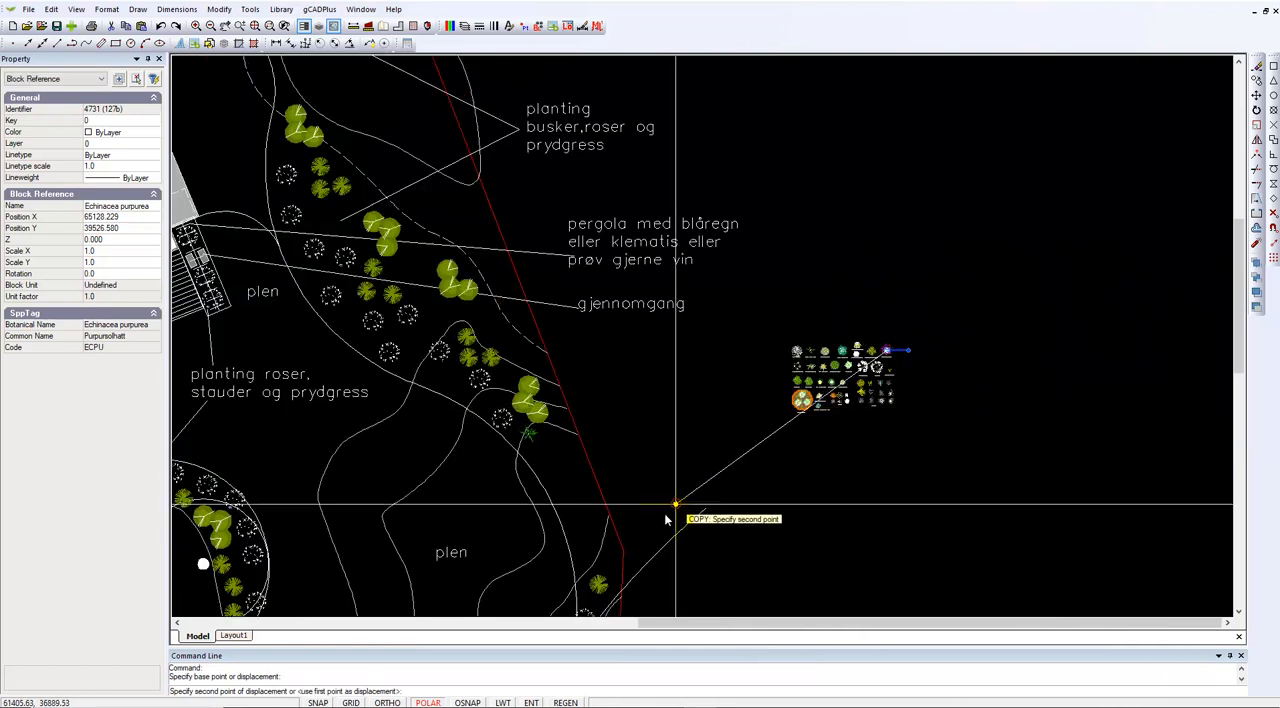
click(535, 449)
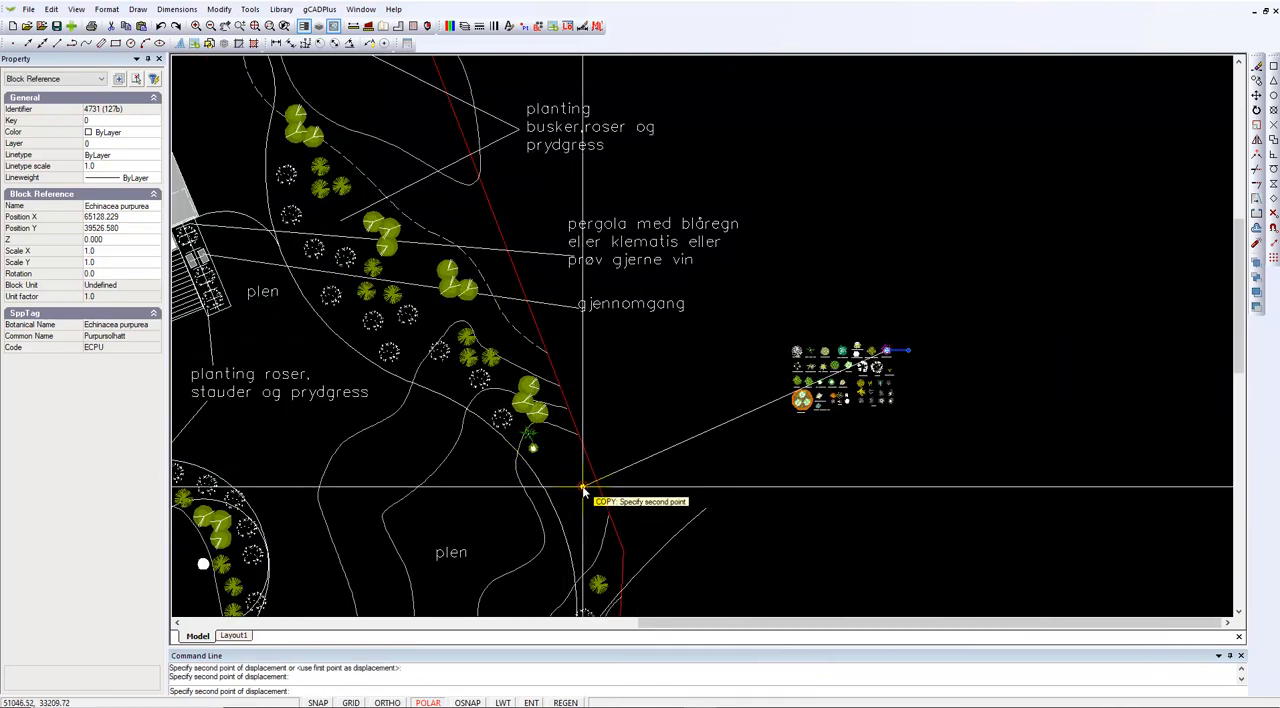
key(Escape)
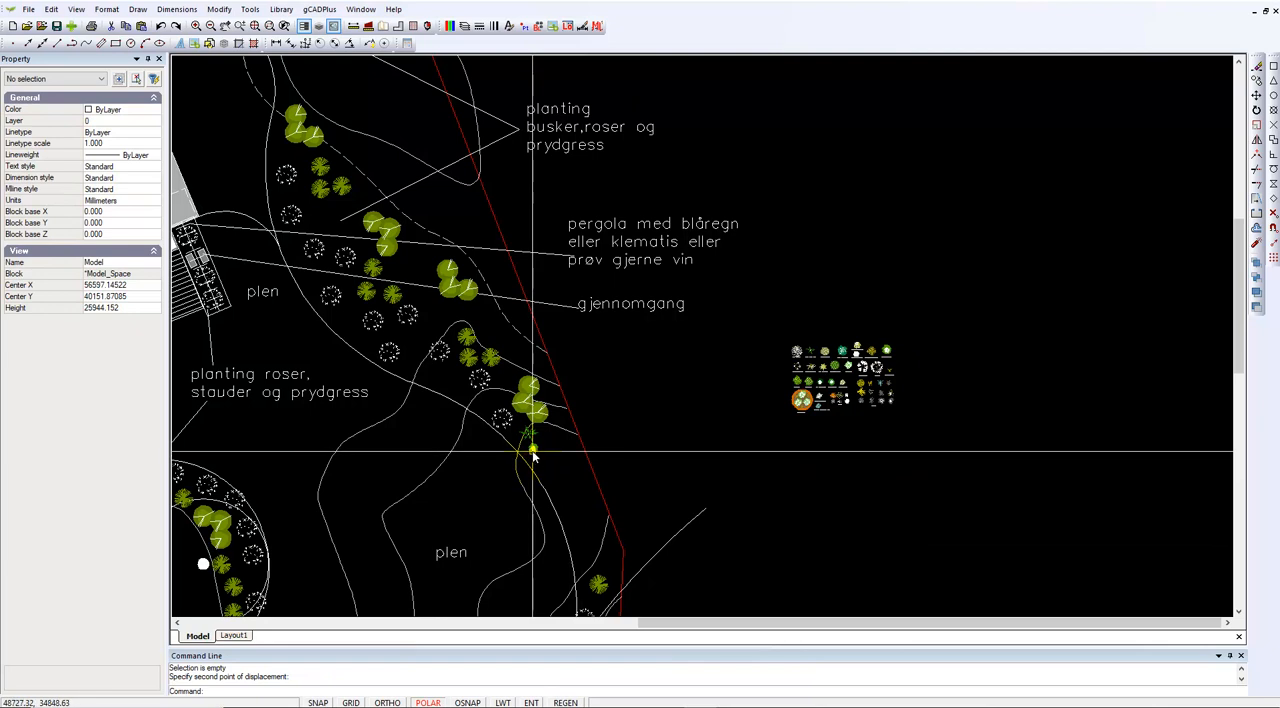
Scale up the Echinacea purpurea copy below the Actaea, using a base point at the symbol and a freely picked second point
right_click(533, 456)
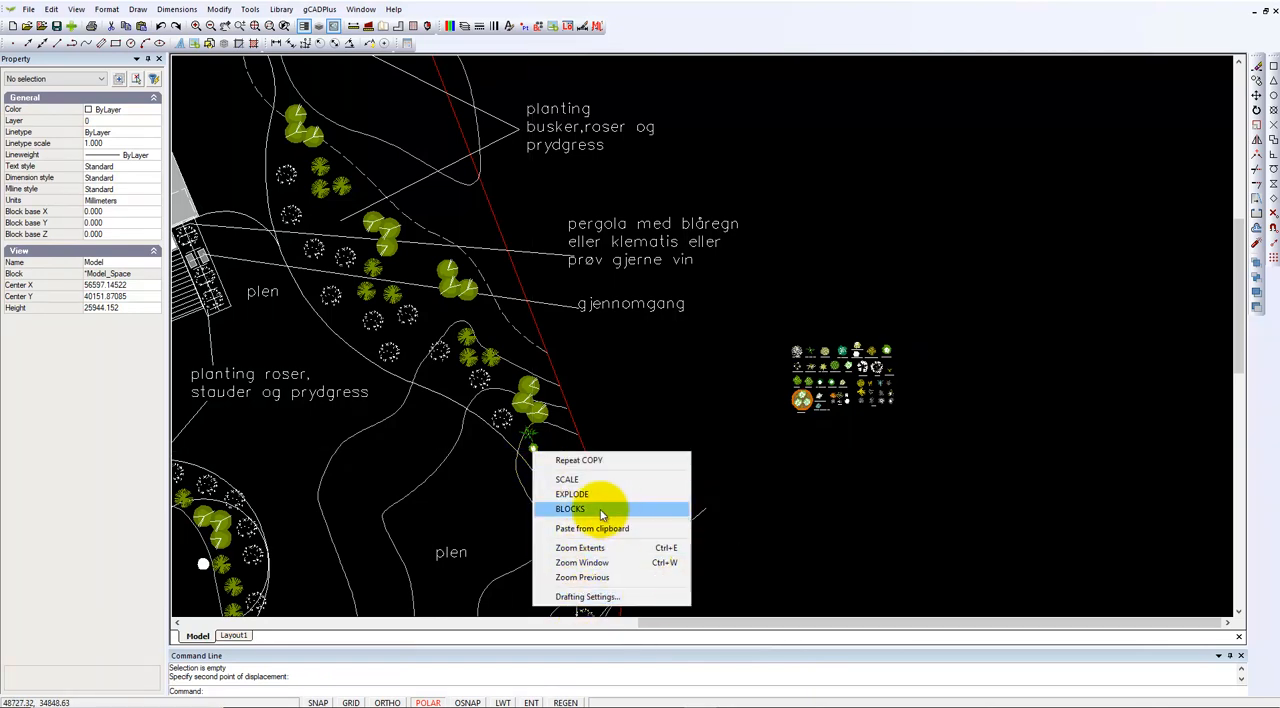
key(Escape)
right_click(654, 482)
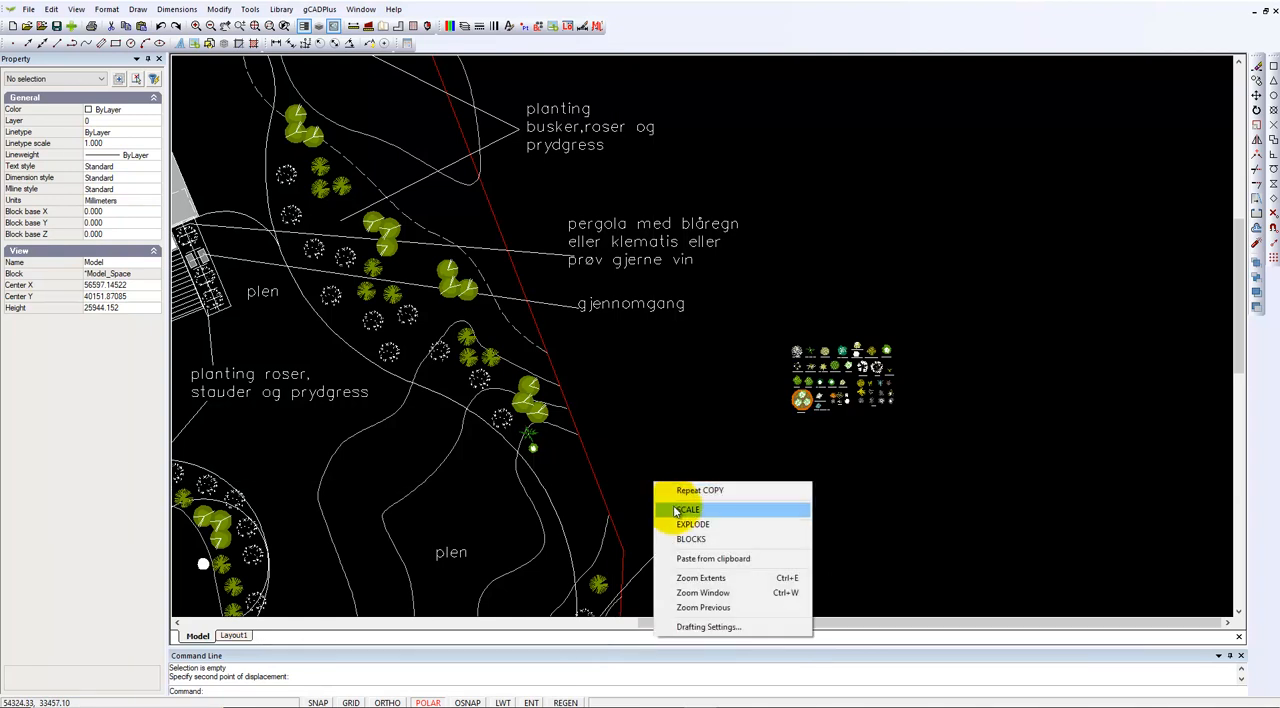
click(688, 509)
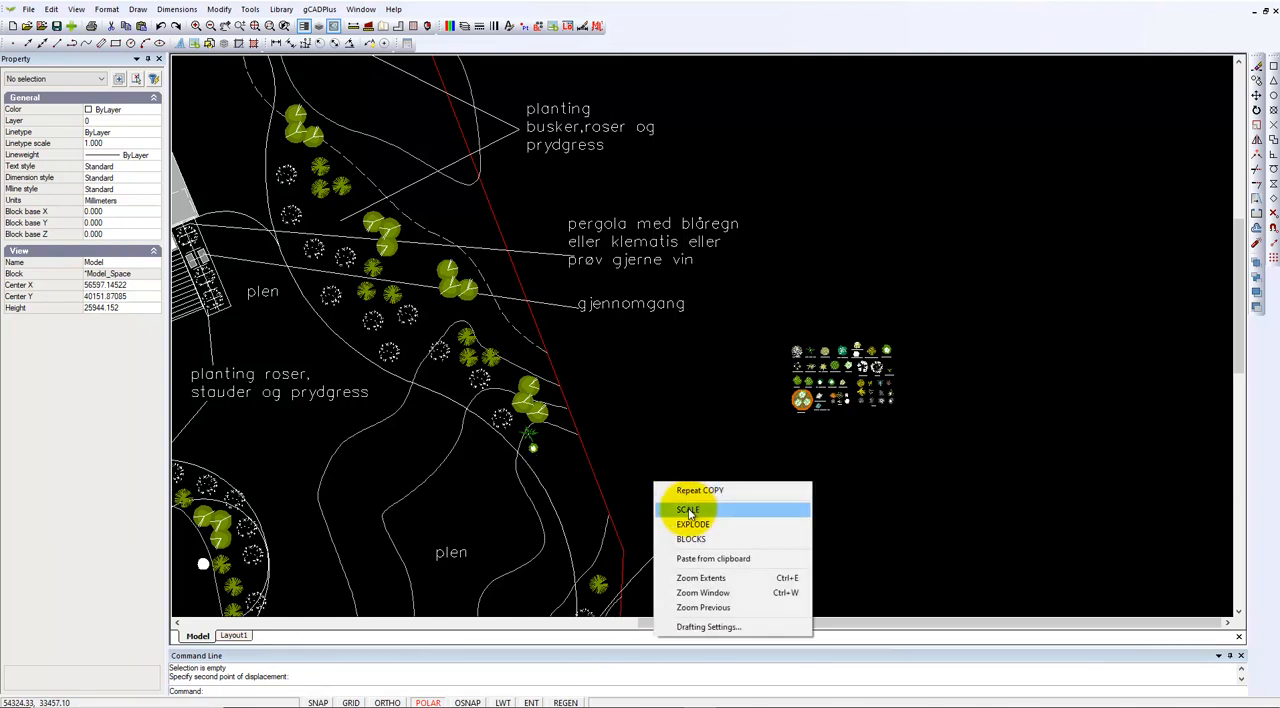
click(535, 453)
key(Return)
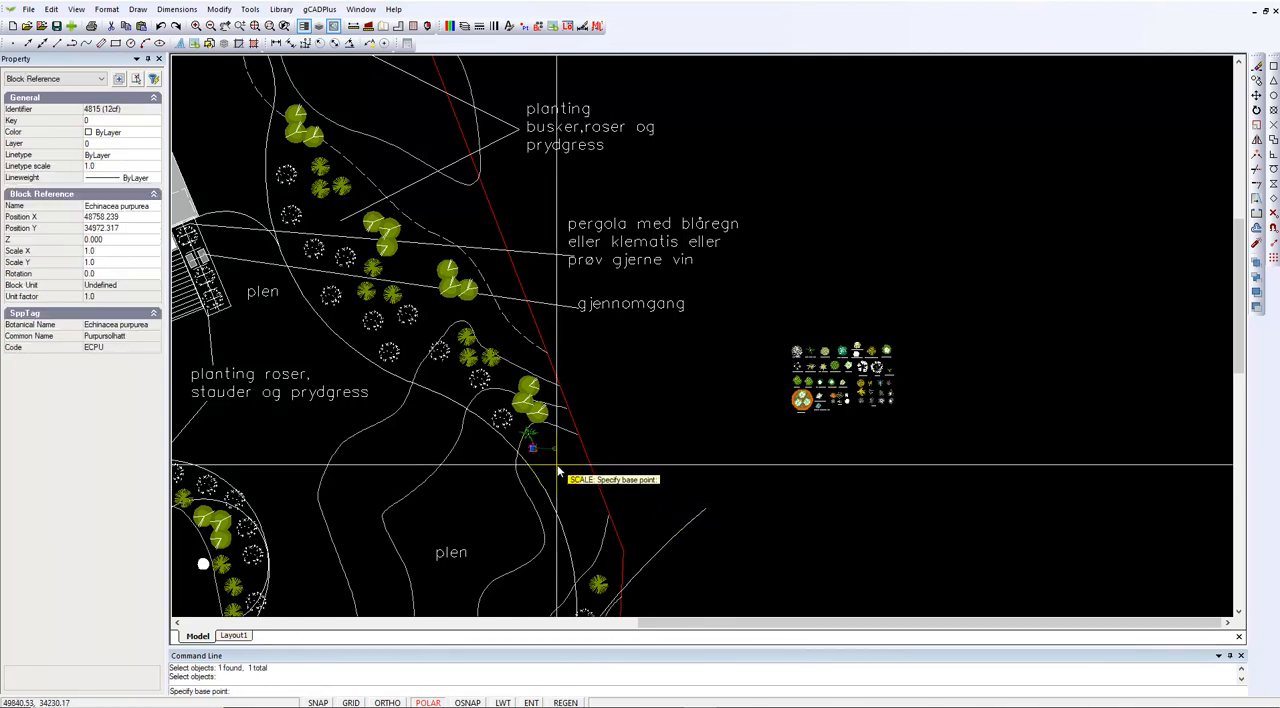
click(535, 453)
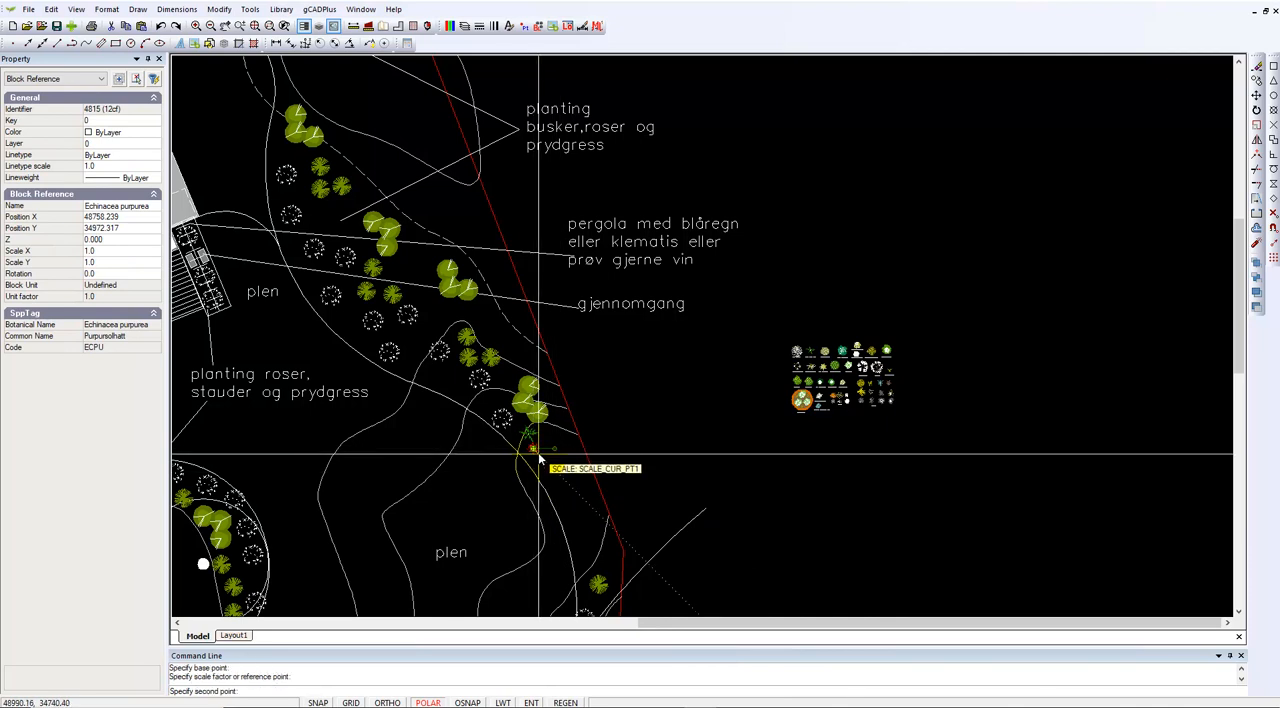
click(546, 458)
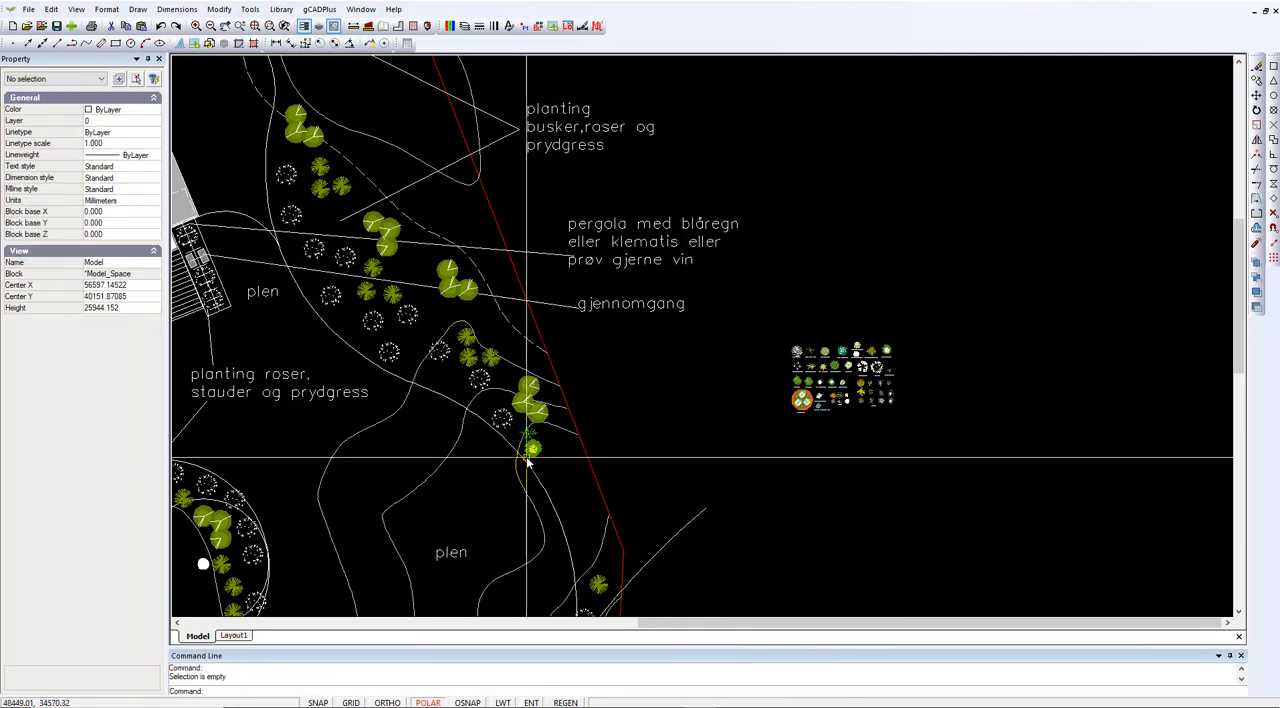
scroll(530, 450, up, 4)
click(530, 418)
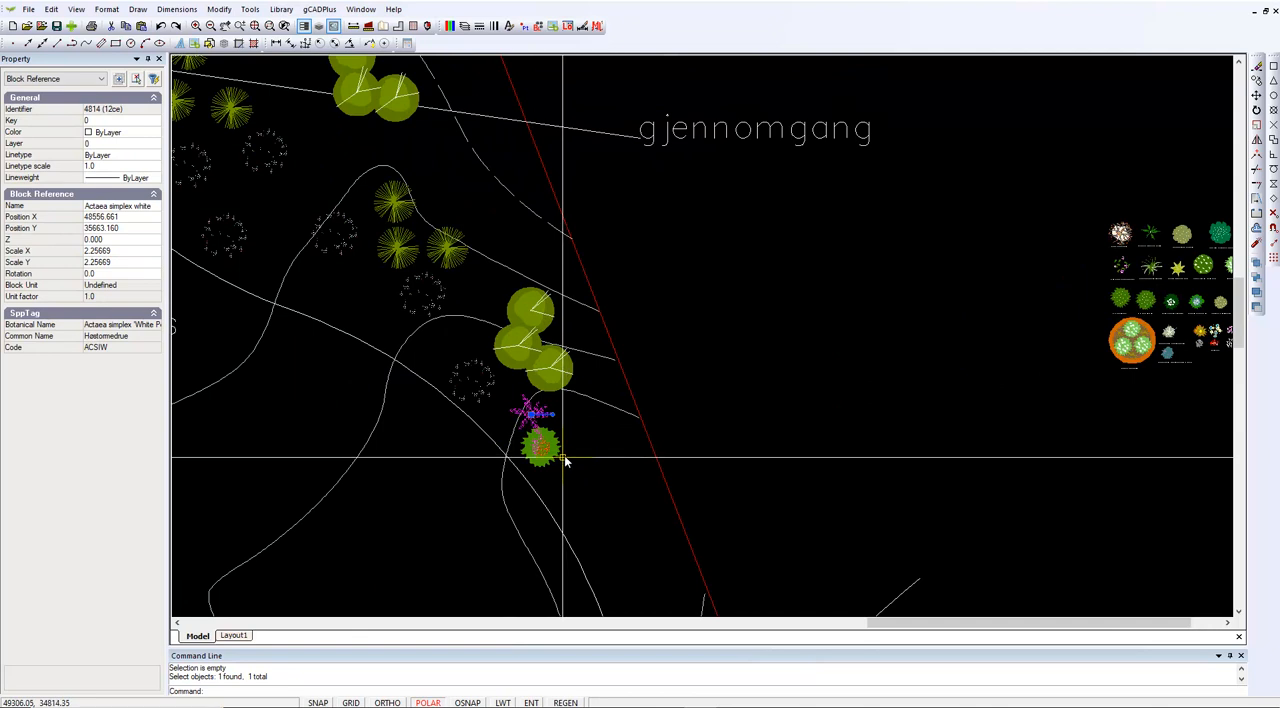
key(Escape)
Measure the width of the Alchemilla mollis symbol in the plant collection
scroll(588, 492, down, 3)
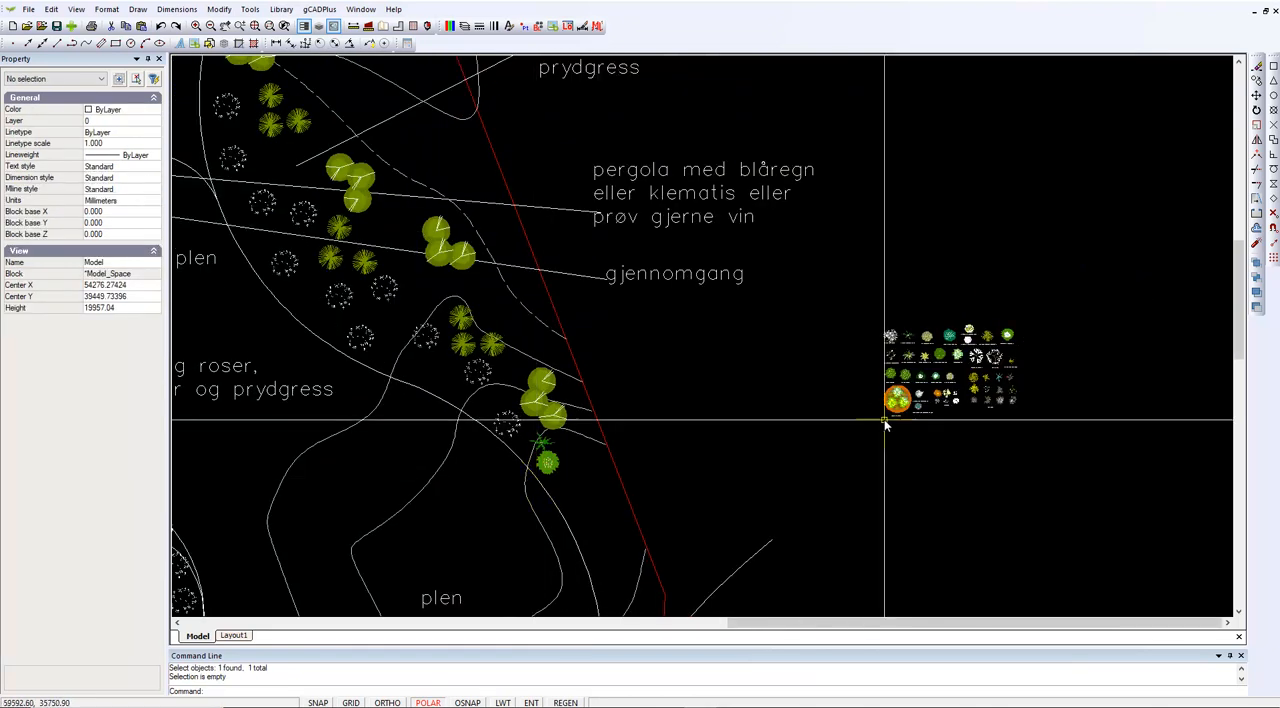
scroll(920, 360, up, 7)
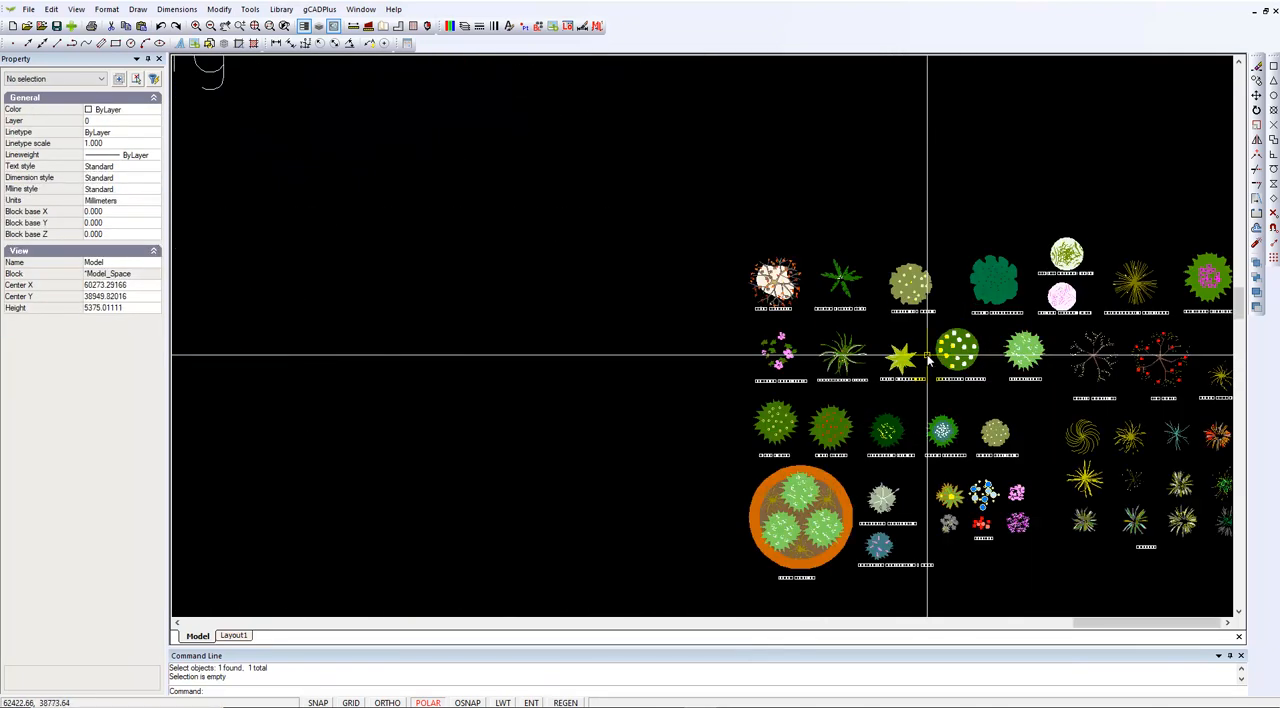
click(353, 26)
click(894, 290)
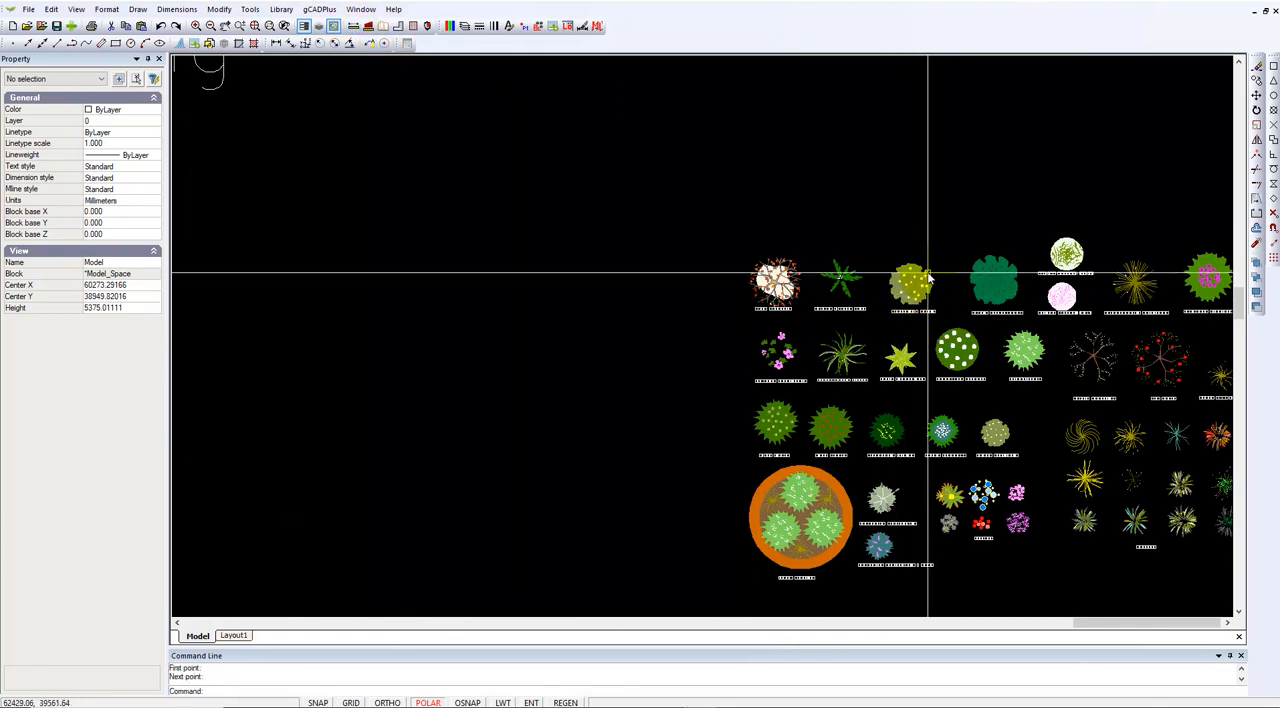
scroll(908, 275, up, 3)
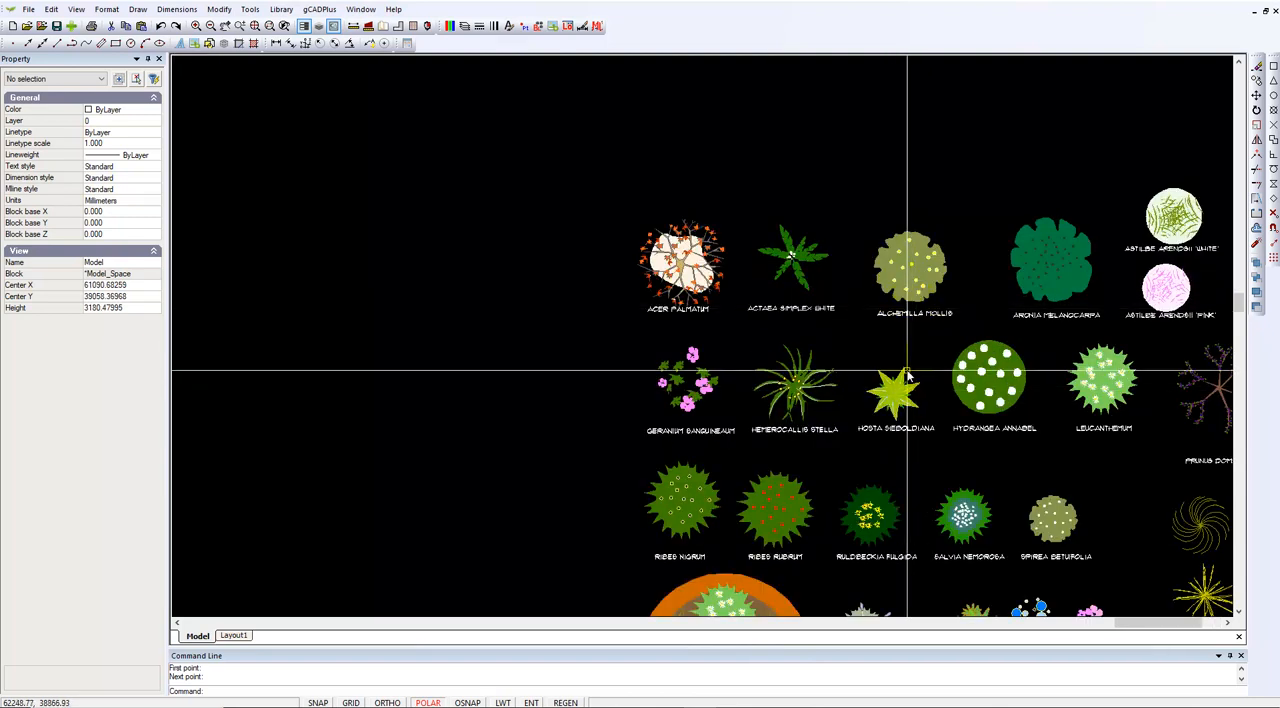
Scale the whole plant symbol collection, including its name labels, by a factor of 2 from a base point near its middle
scroll(929, 363, down, 3)
scroll(931, 362, down, 5)
click(1110, 497)
click(815, 288)
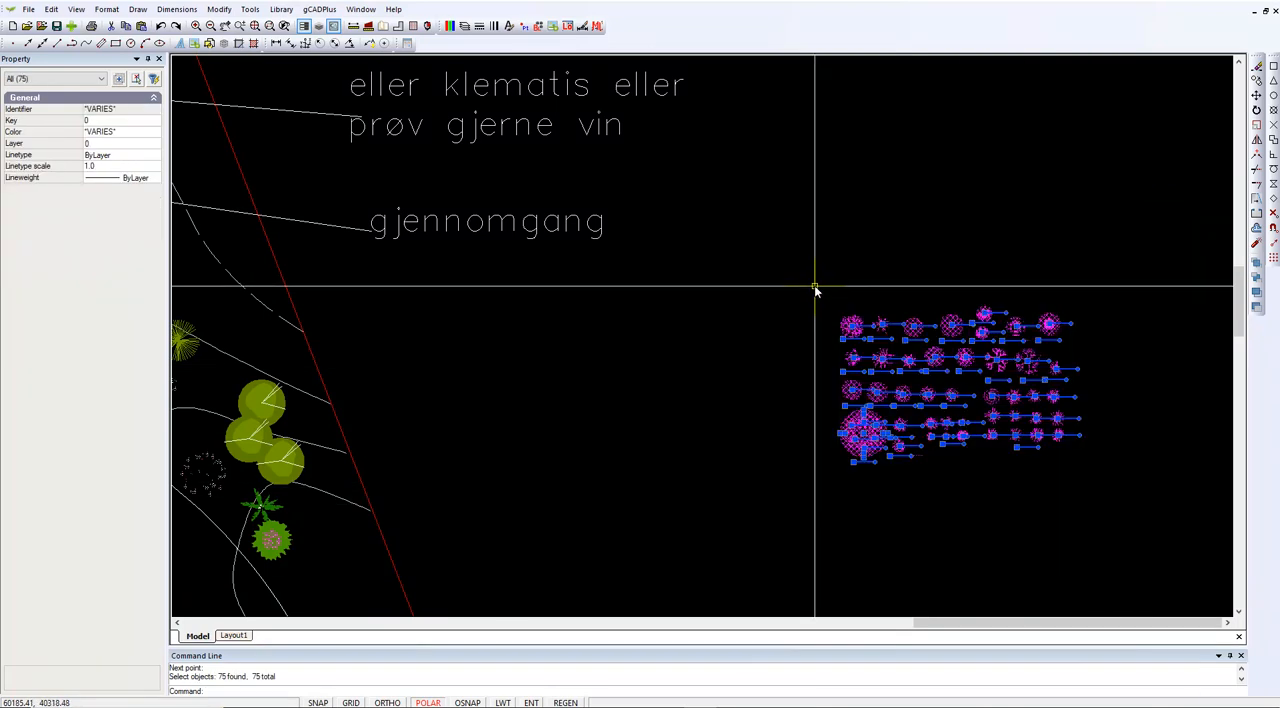
right_click(738, 288)
click(857, 403)
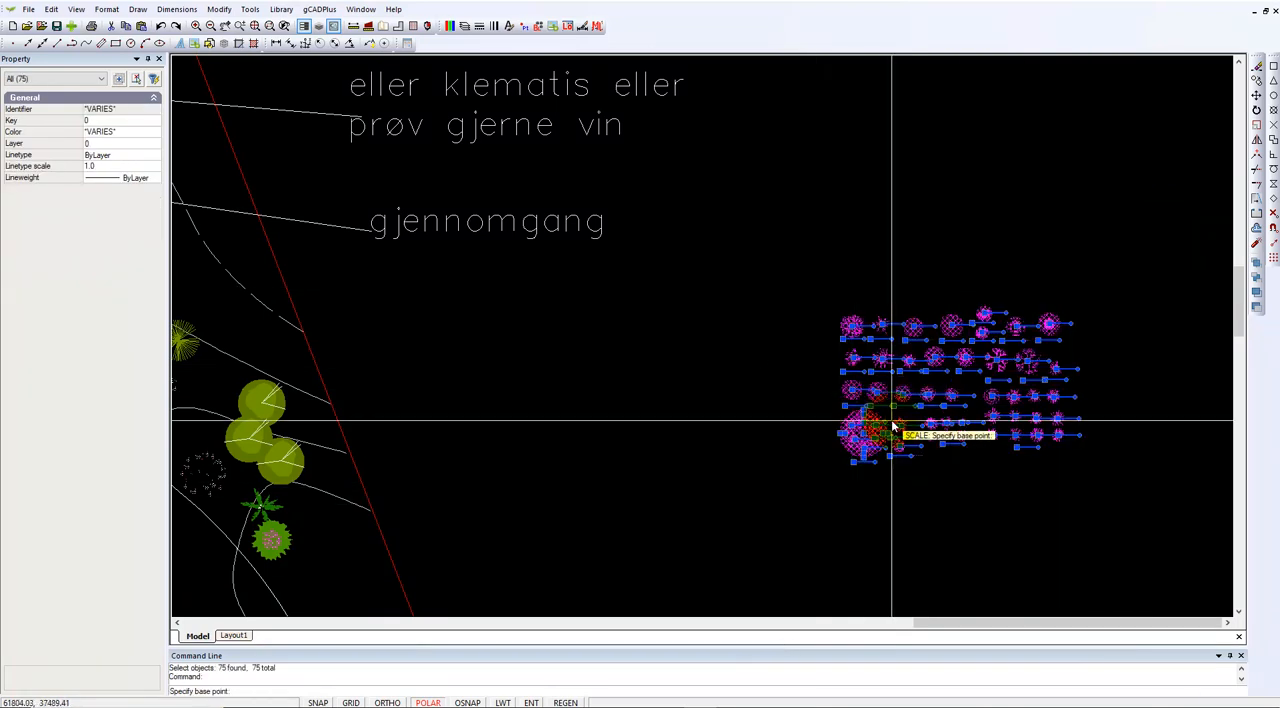
click(950, 397)
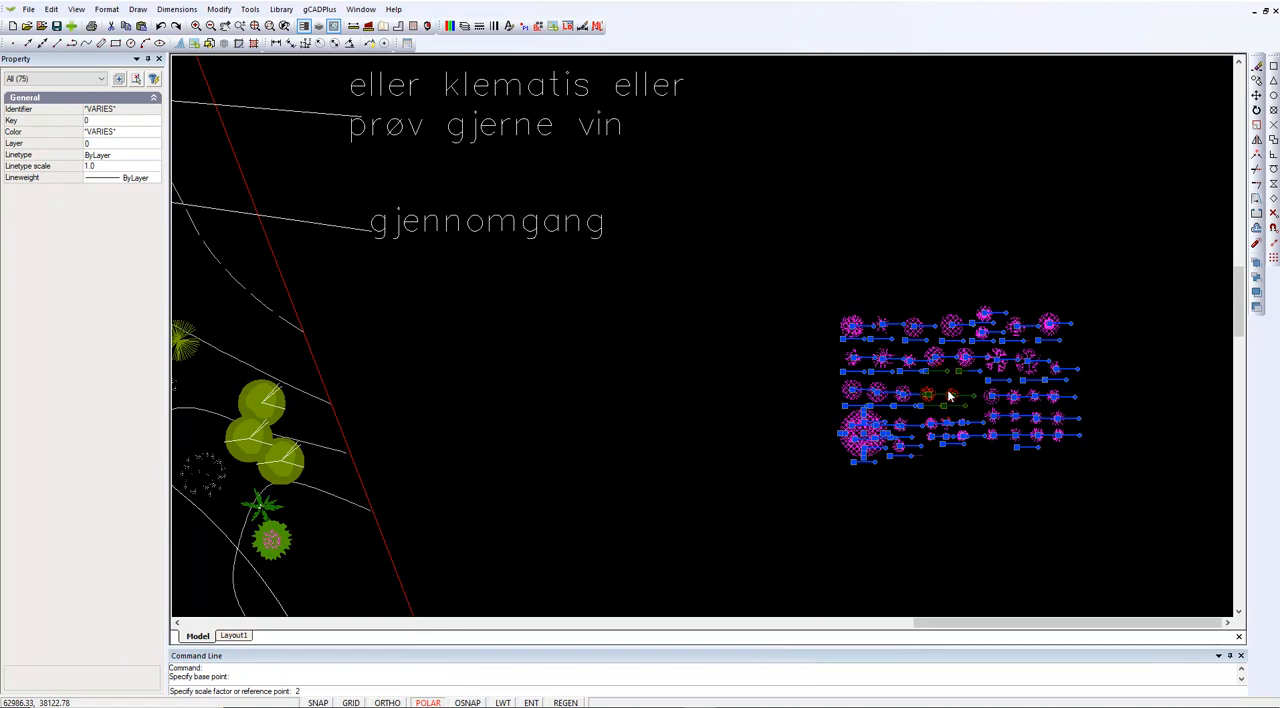
key(Return)
key(Escape)
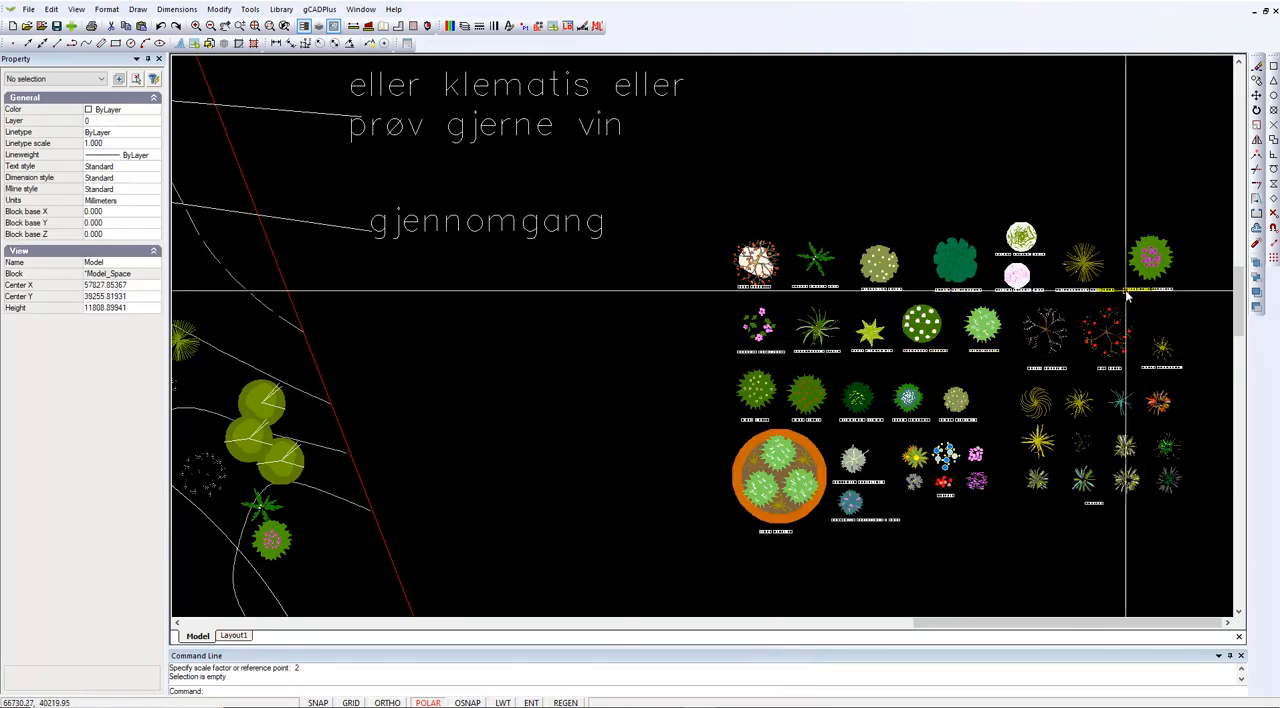
Copy the Calamagrostis acutiflora symbol to five spots along the red boundary, beside the shrubs, Actaea and Echinacea
click(1081, 268)
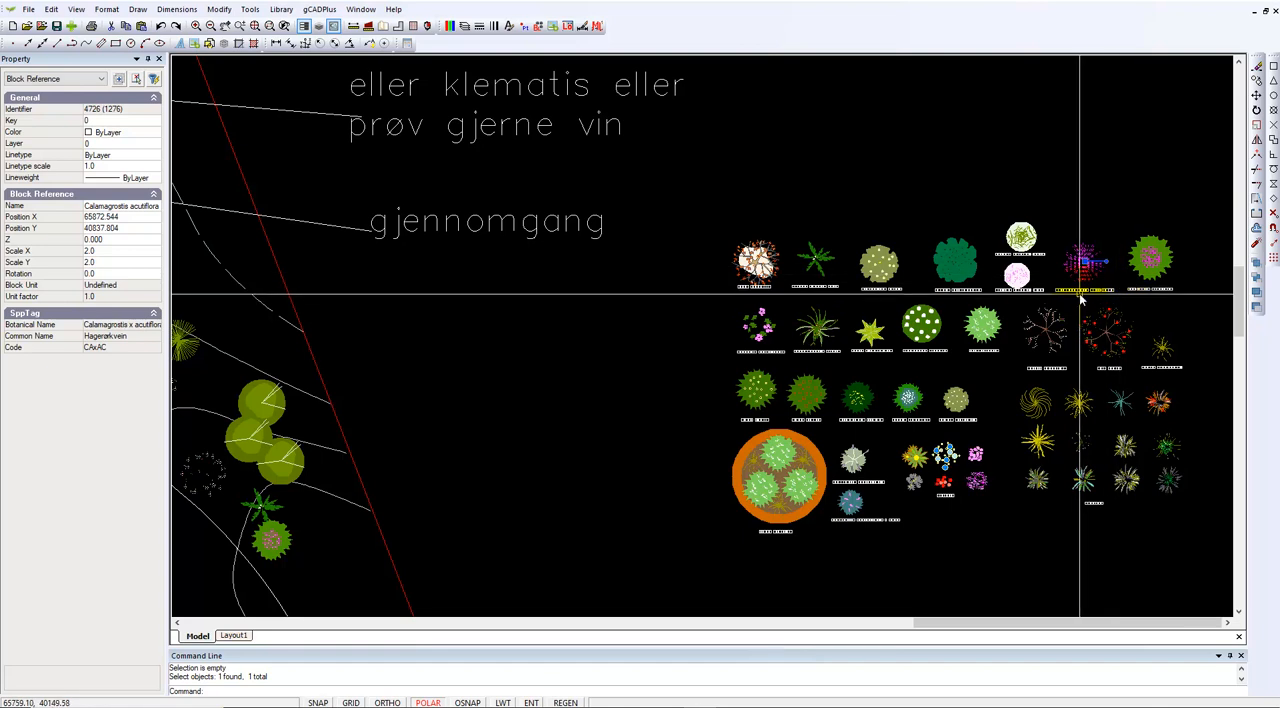
right_click(1090, 275)
click(1120, 311)
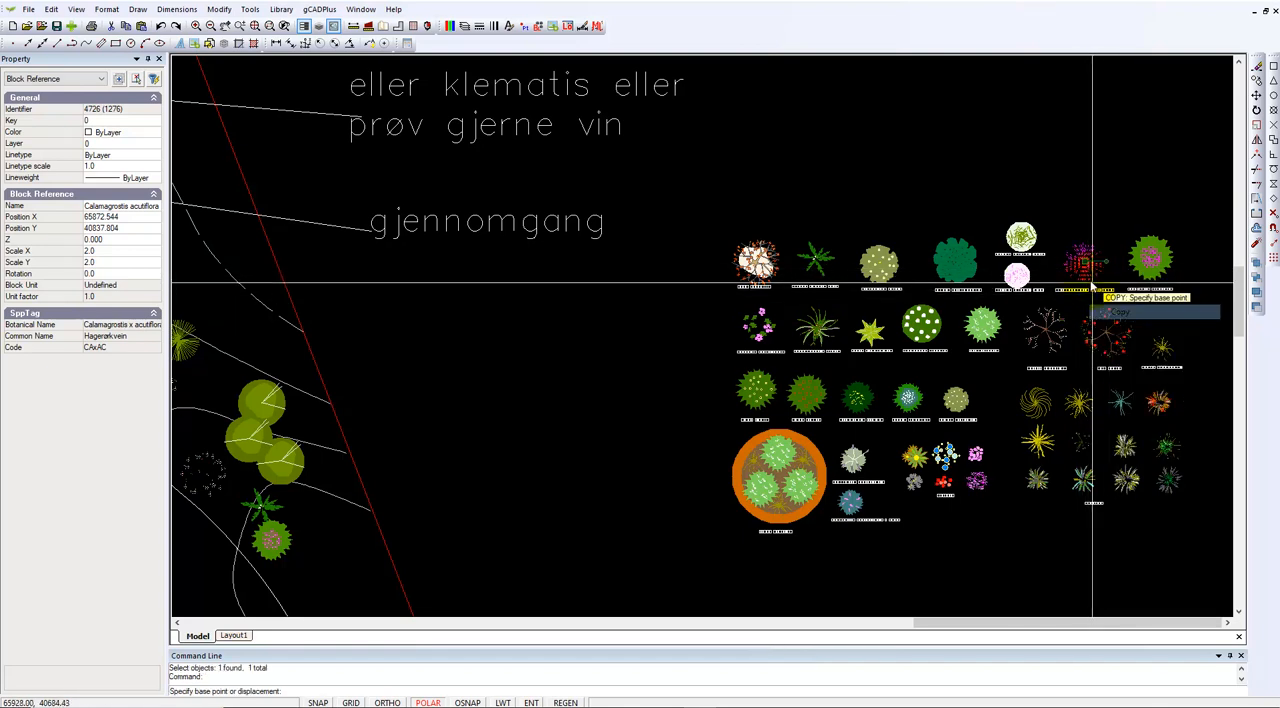
click(1086, 266)
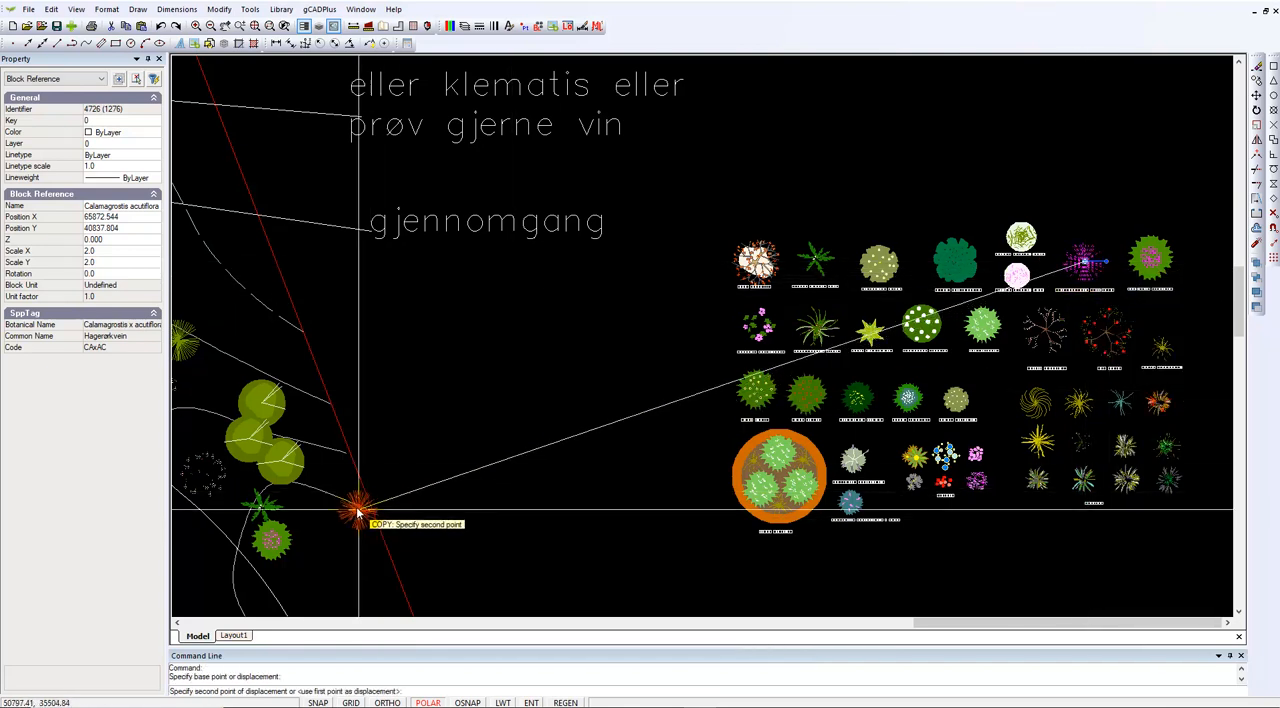
click(326, 512)
click(364, 558)
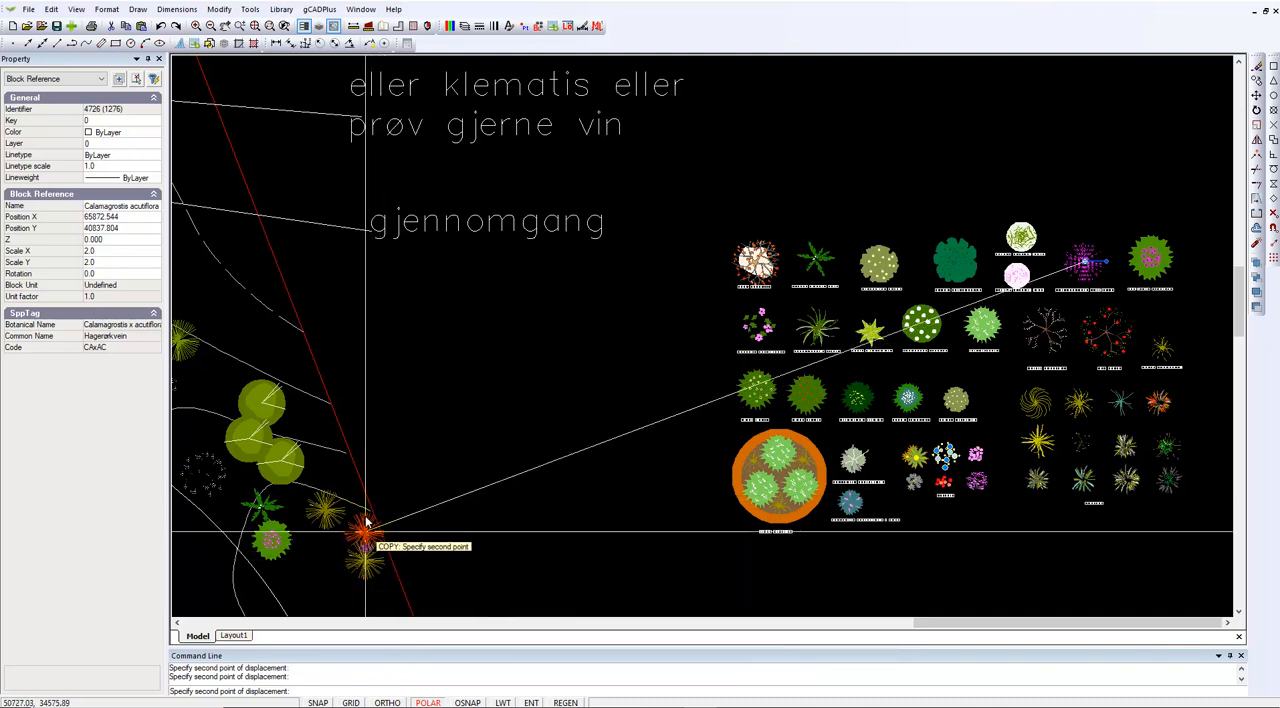
click(340, 468)
click(323, 430)
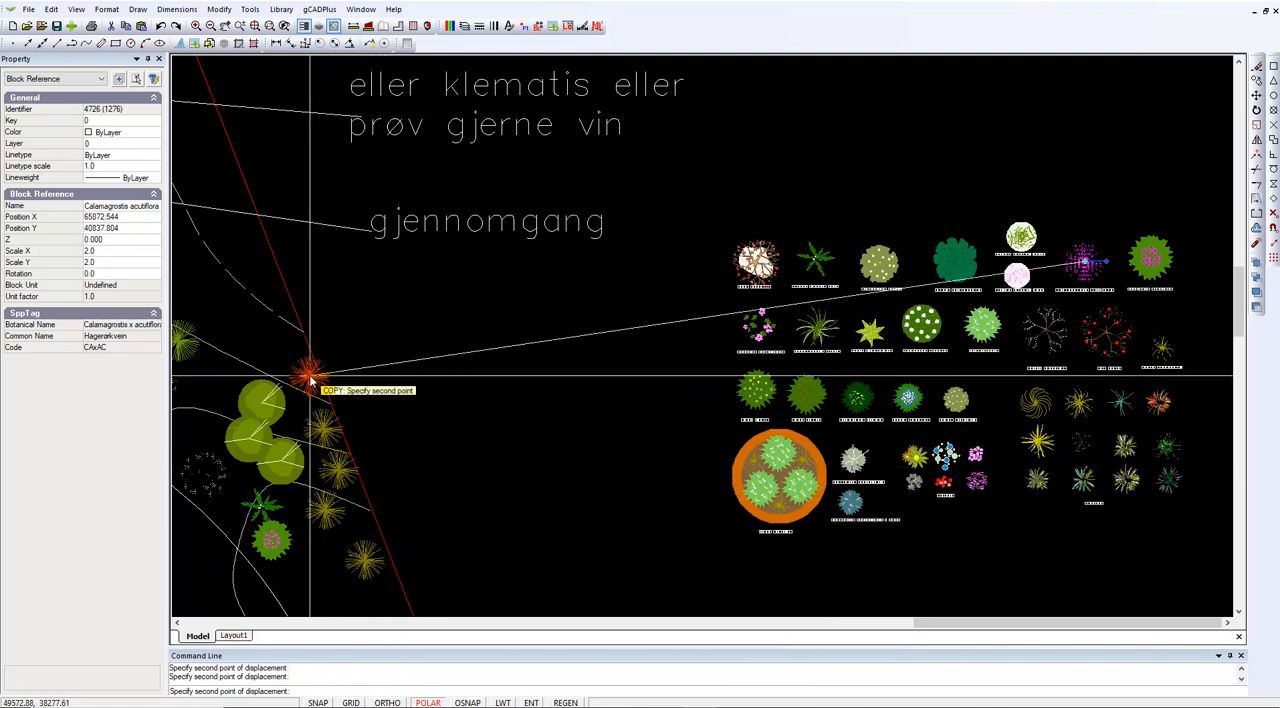
click(311, 376)
key(Escape)
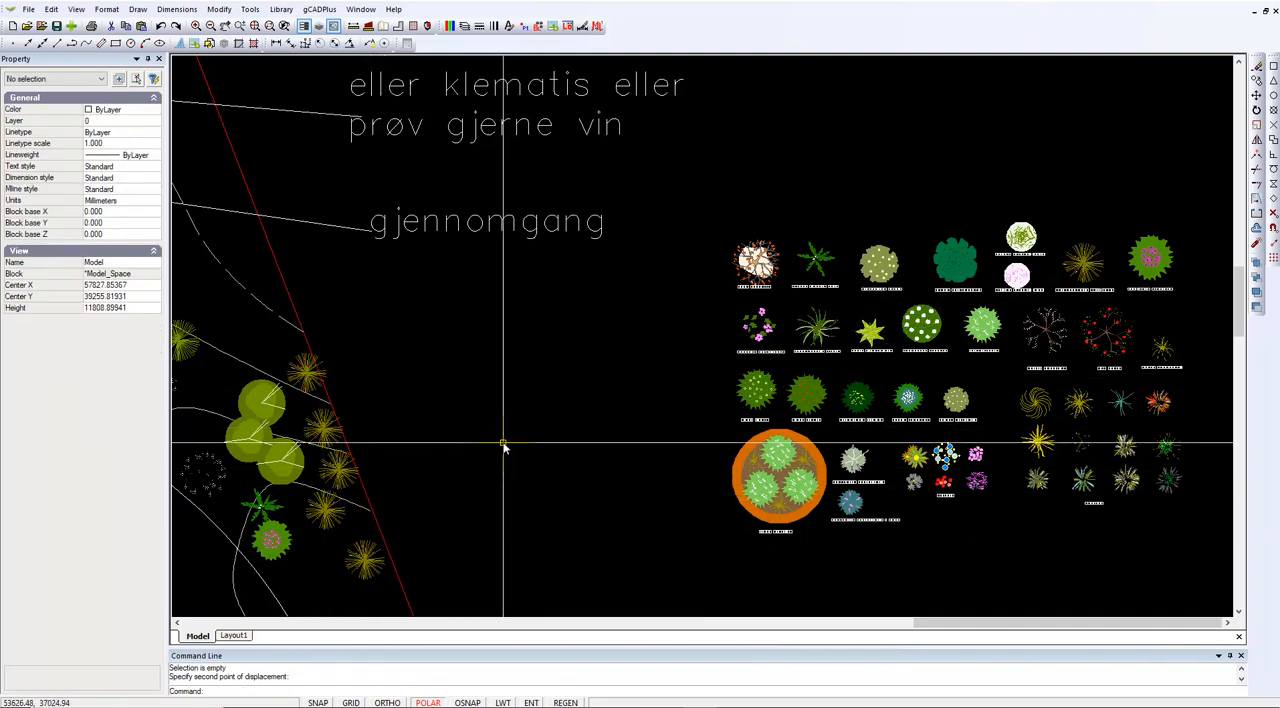
scroll(320, 486, up, 5)
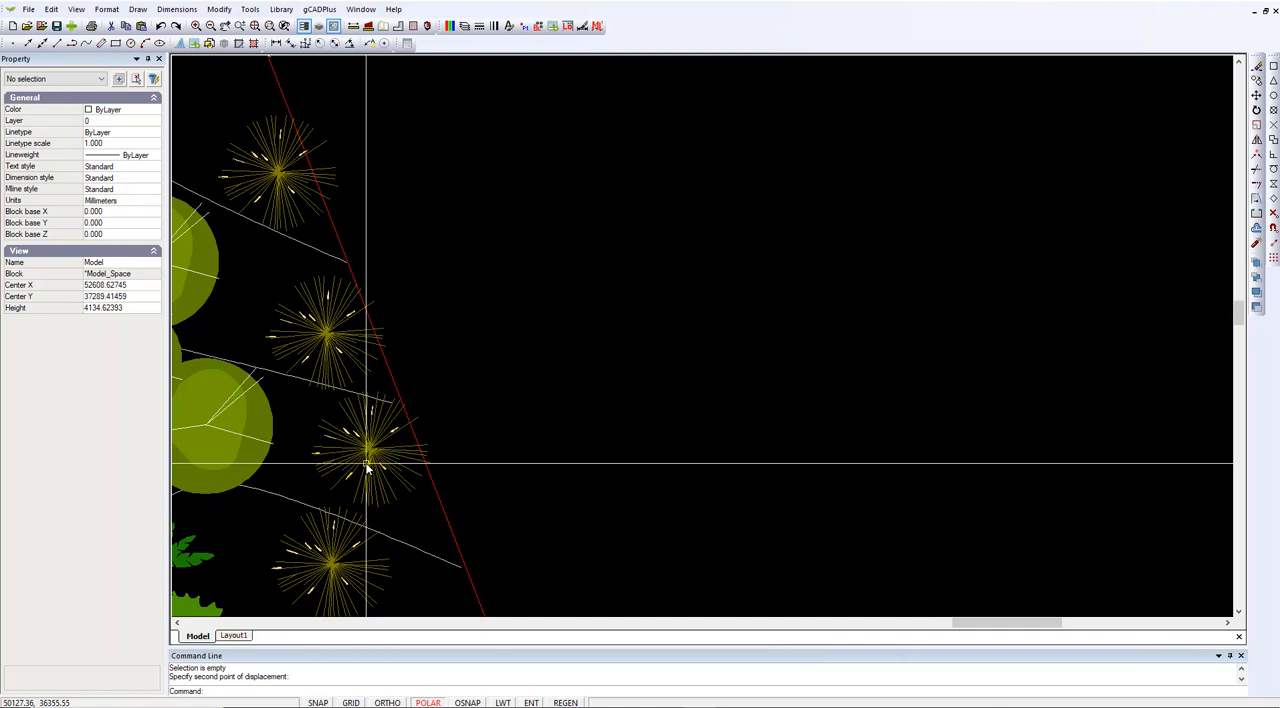
scroll(366, 468, down, 4)
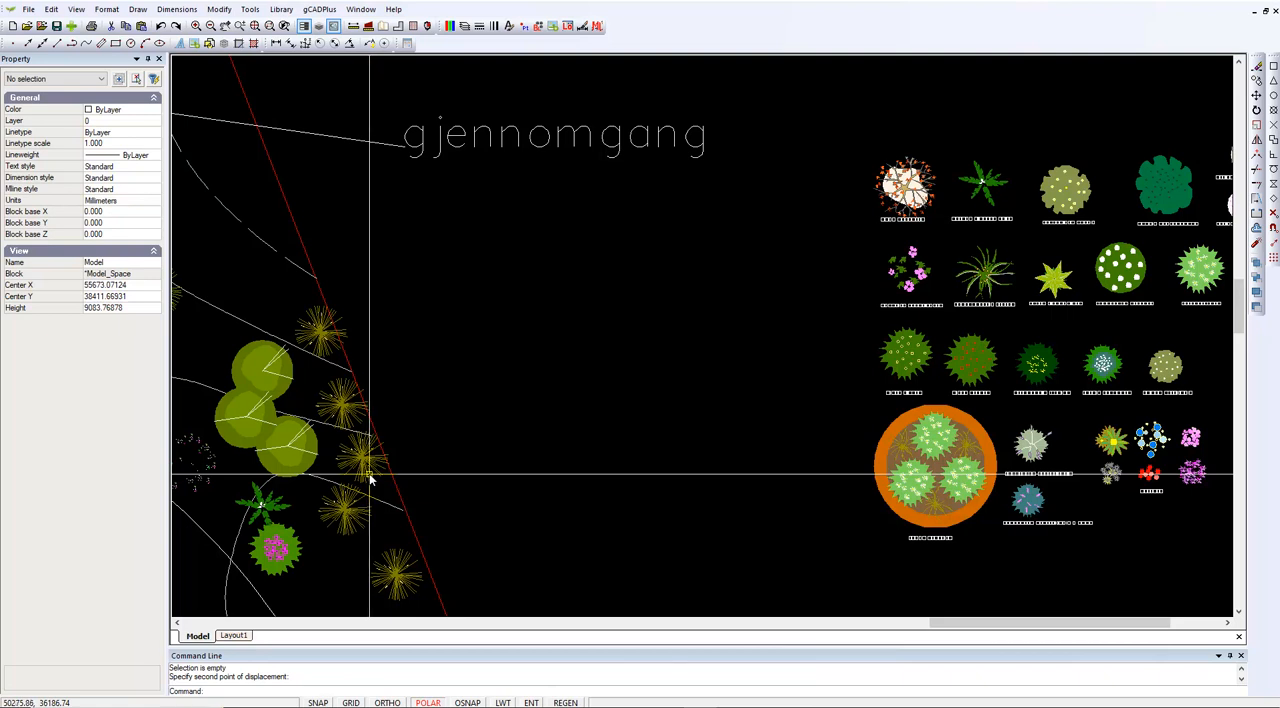
key(Escape)
Start a block insertion and open HagedesignNamedSpecies.lcd as the source file for adding blocks
scroll(646, 264, down, 5)
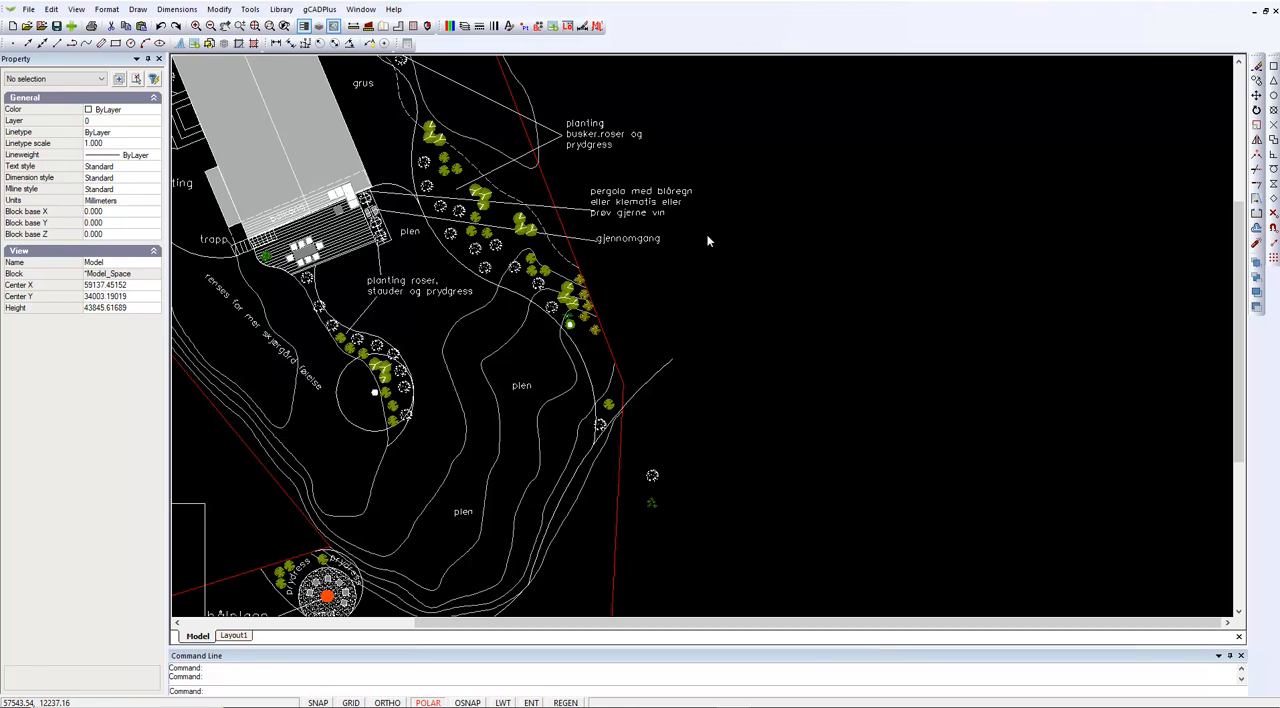
click(27, 10)
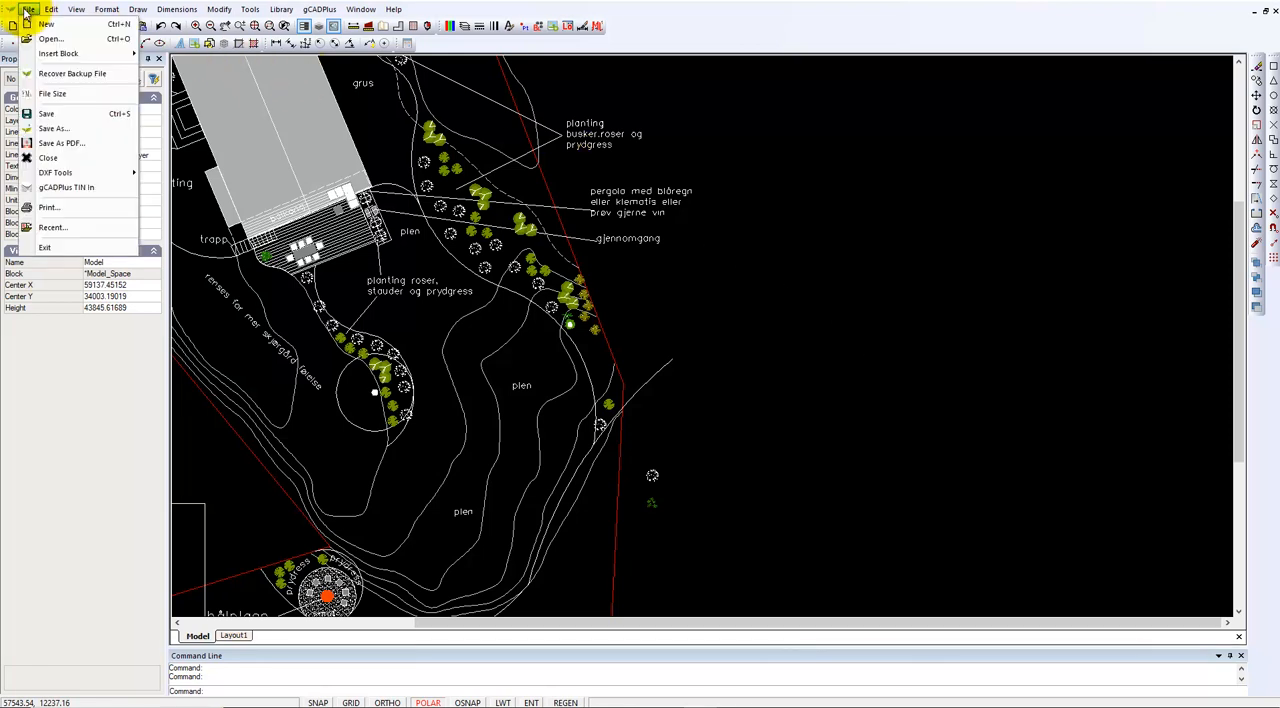
mouse_move(87, 59)
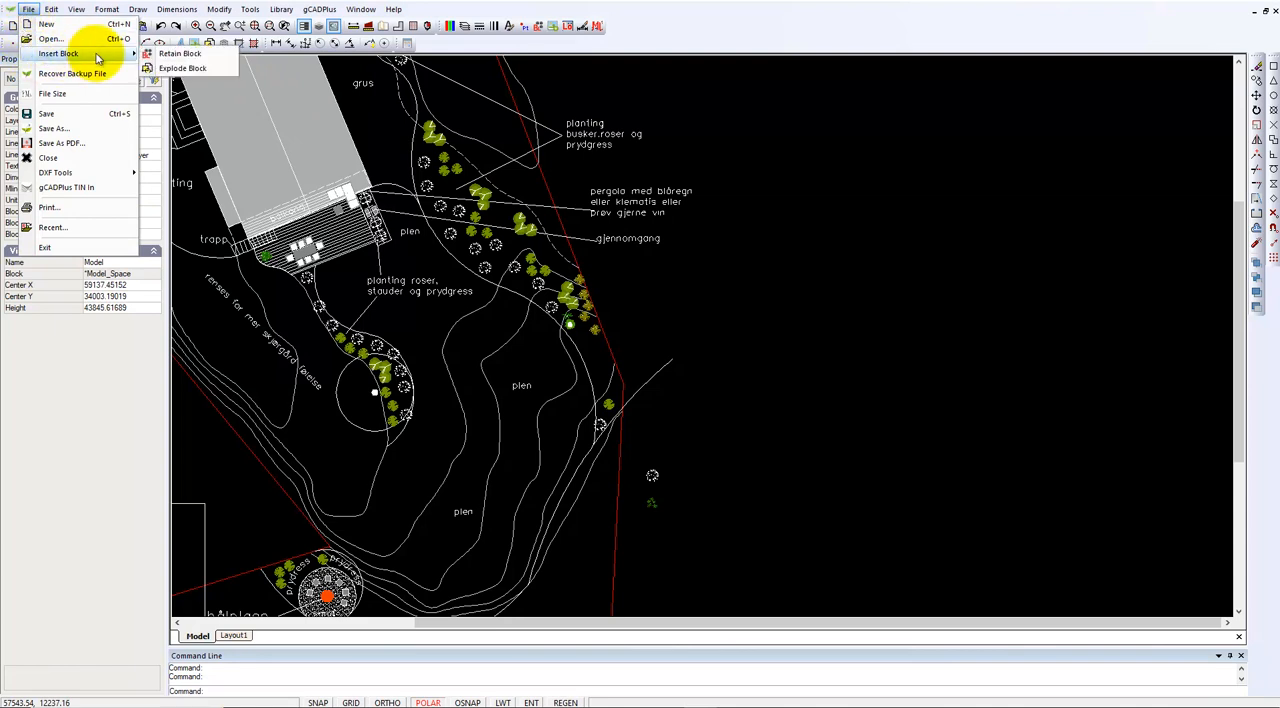
click(183, 67)
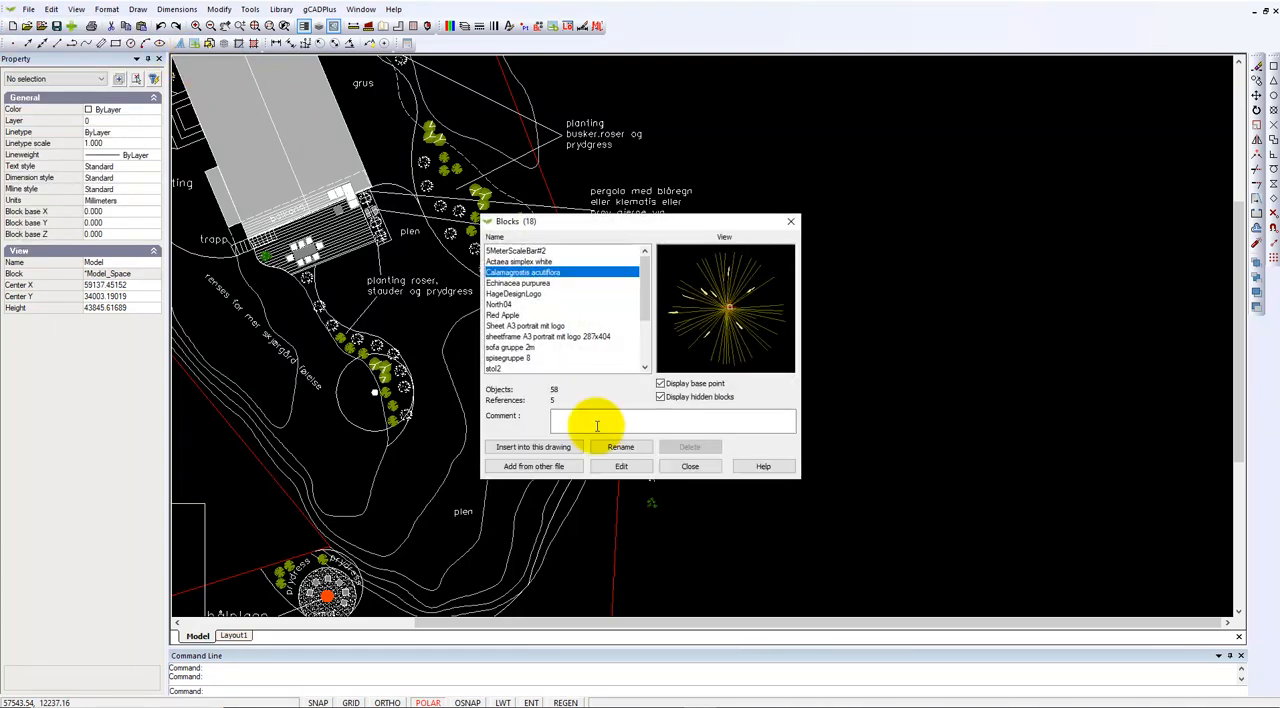
click(546, 466)
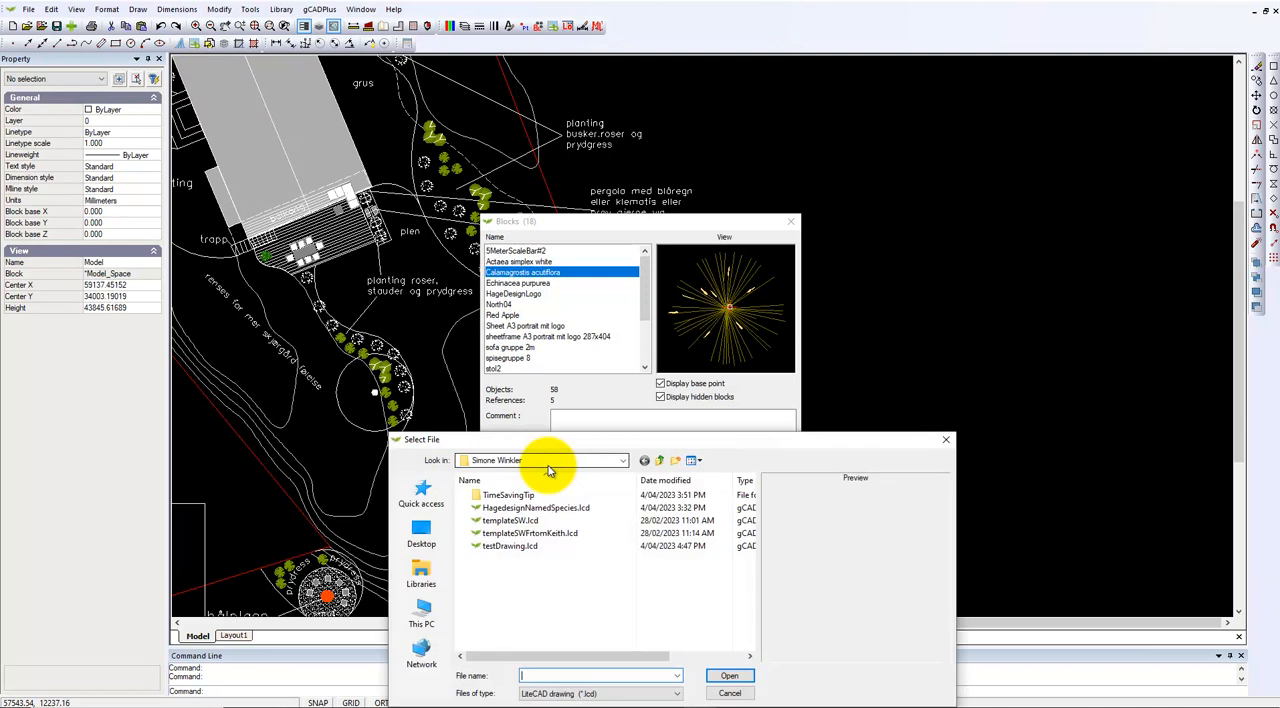
click(537, 509)
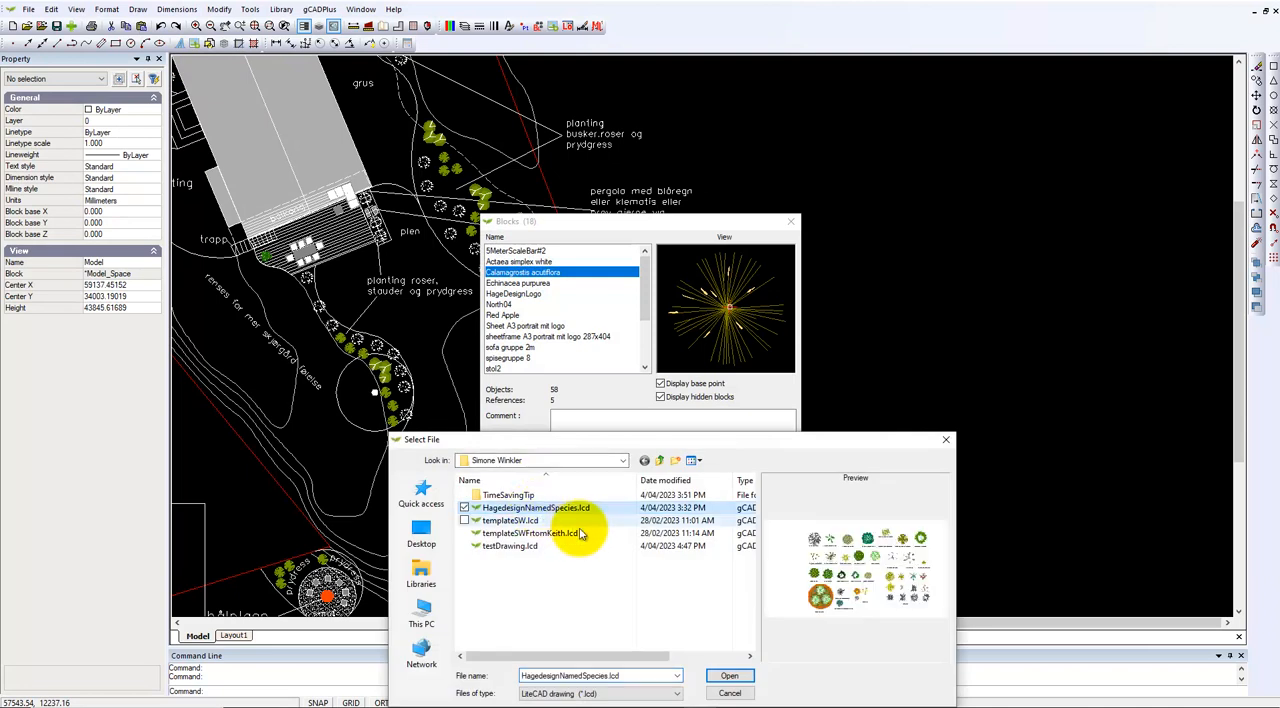
click(729, 678)
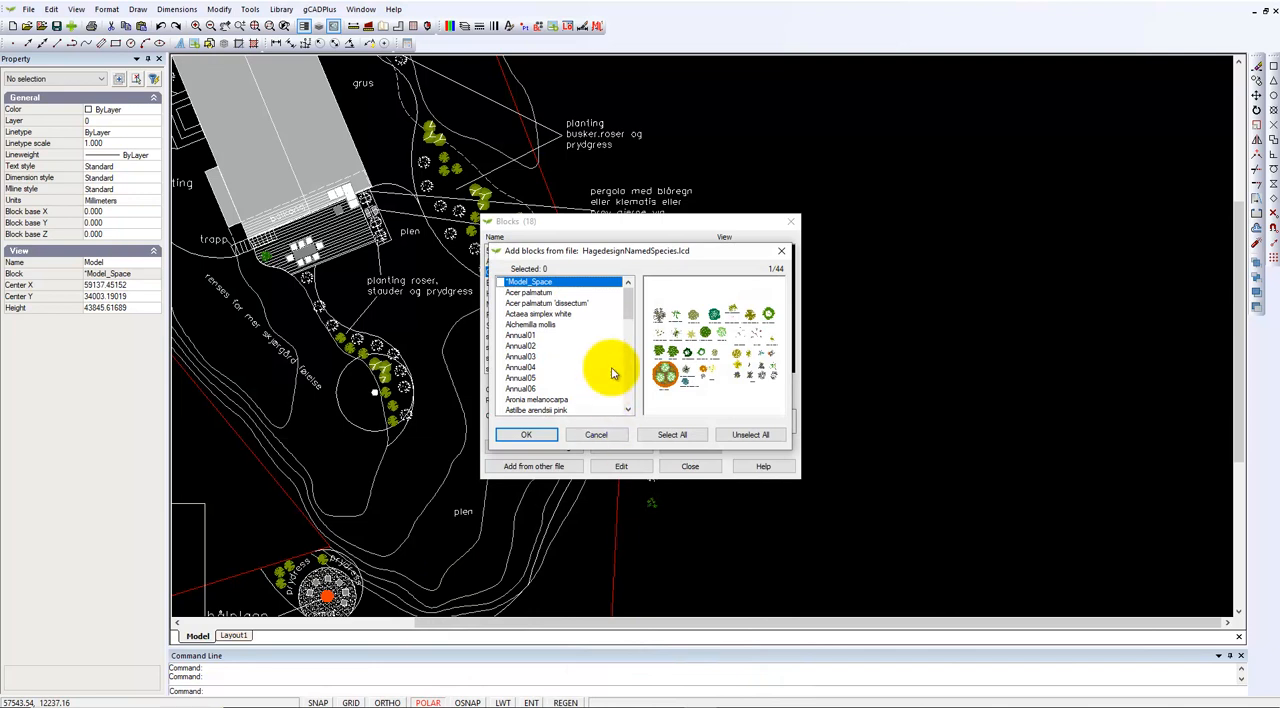
Add only the Astilbe arendsii pink block from the species file to the drawing's block list
scroll(627, 316, down, 3)
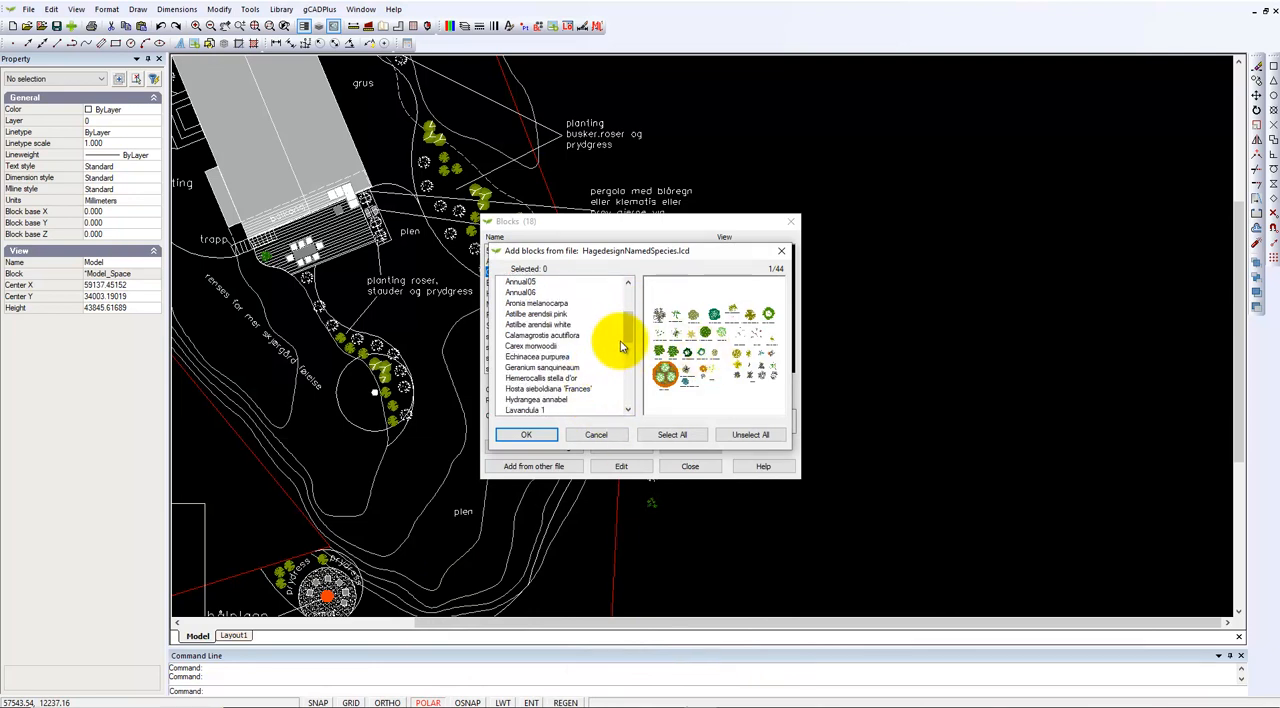
click(502, 316)
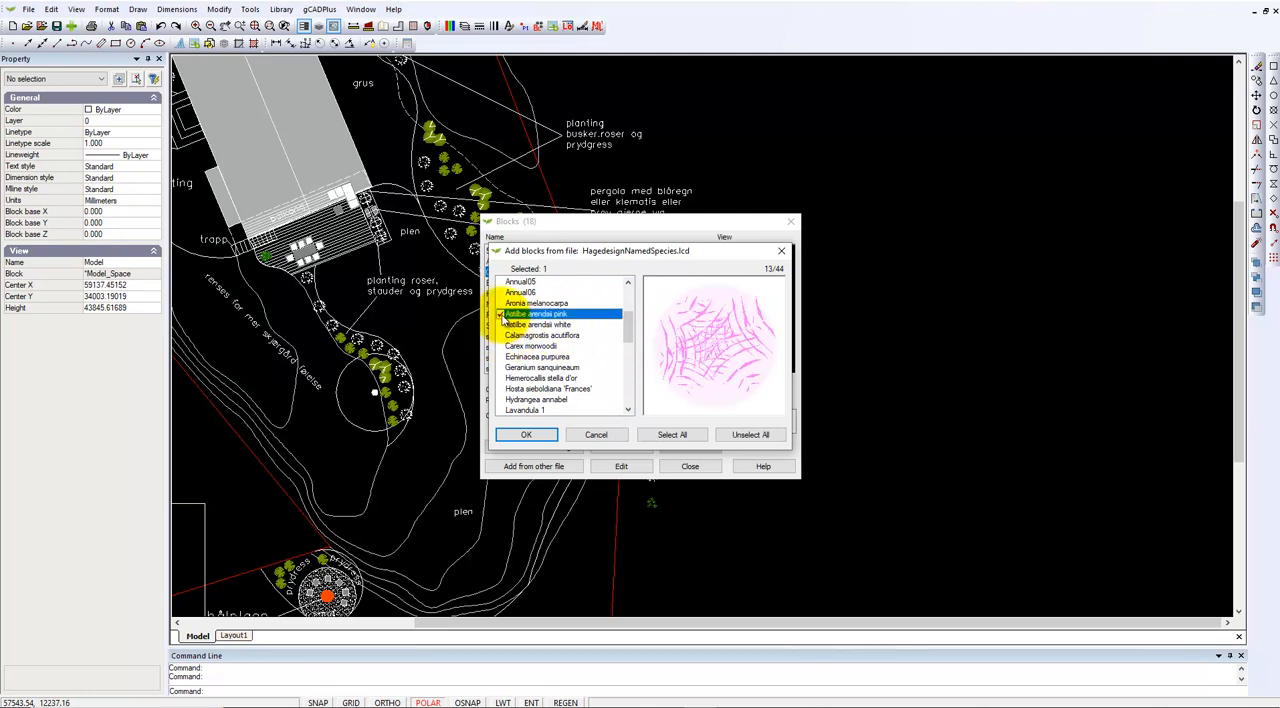
click(527, 336)
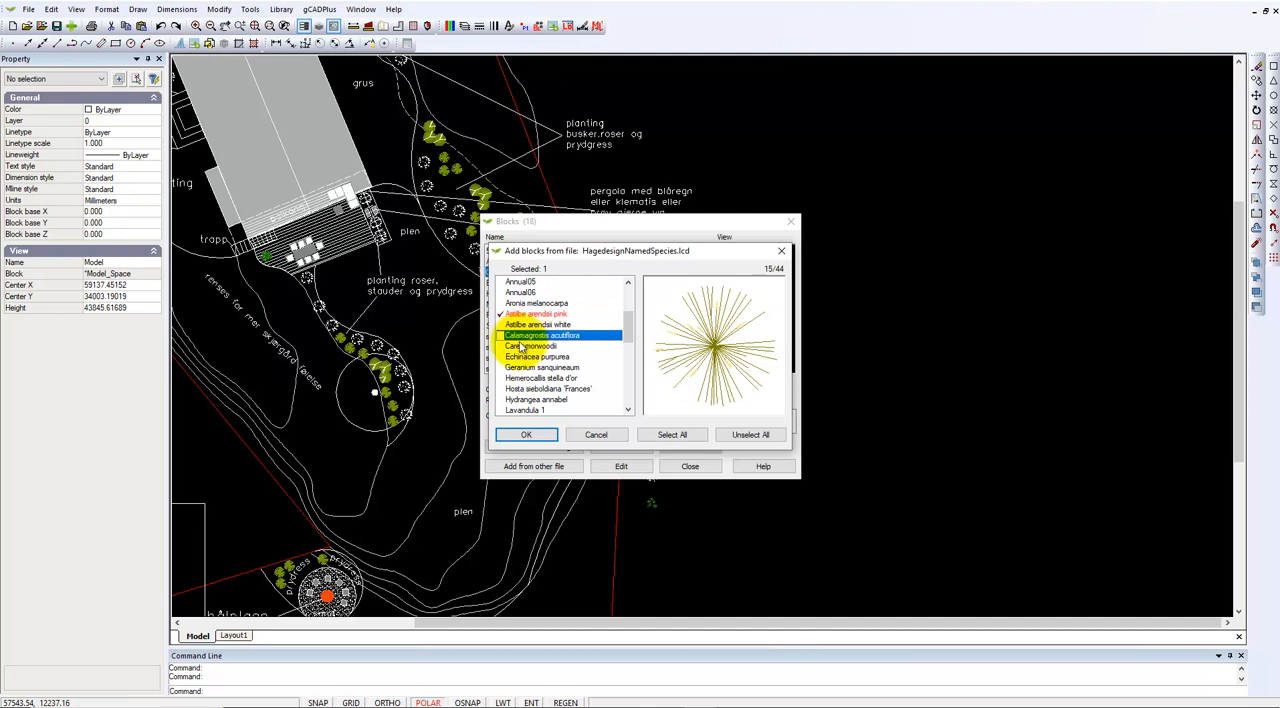
click(582, 317)
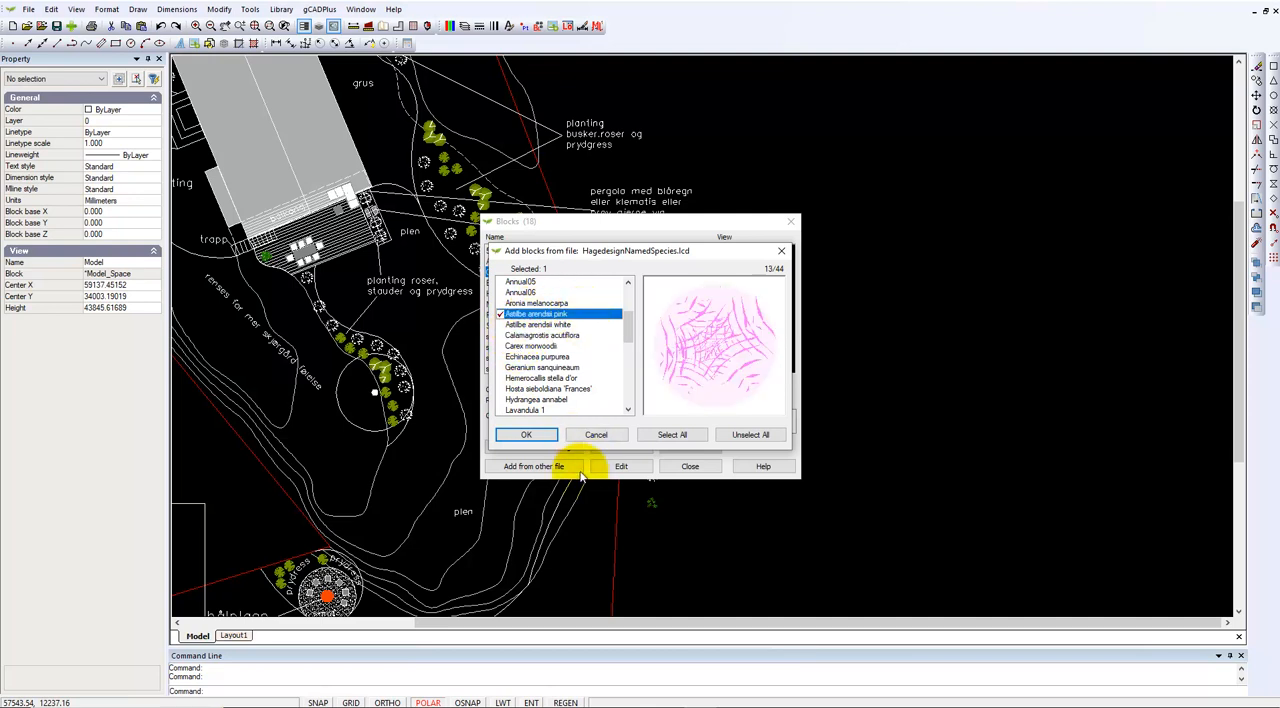
click(527, 434)
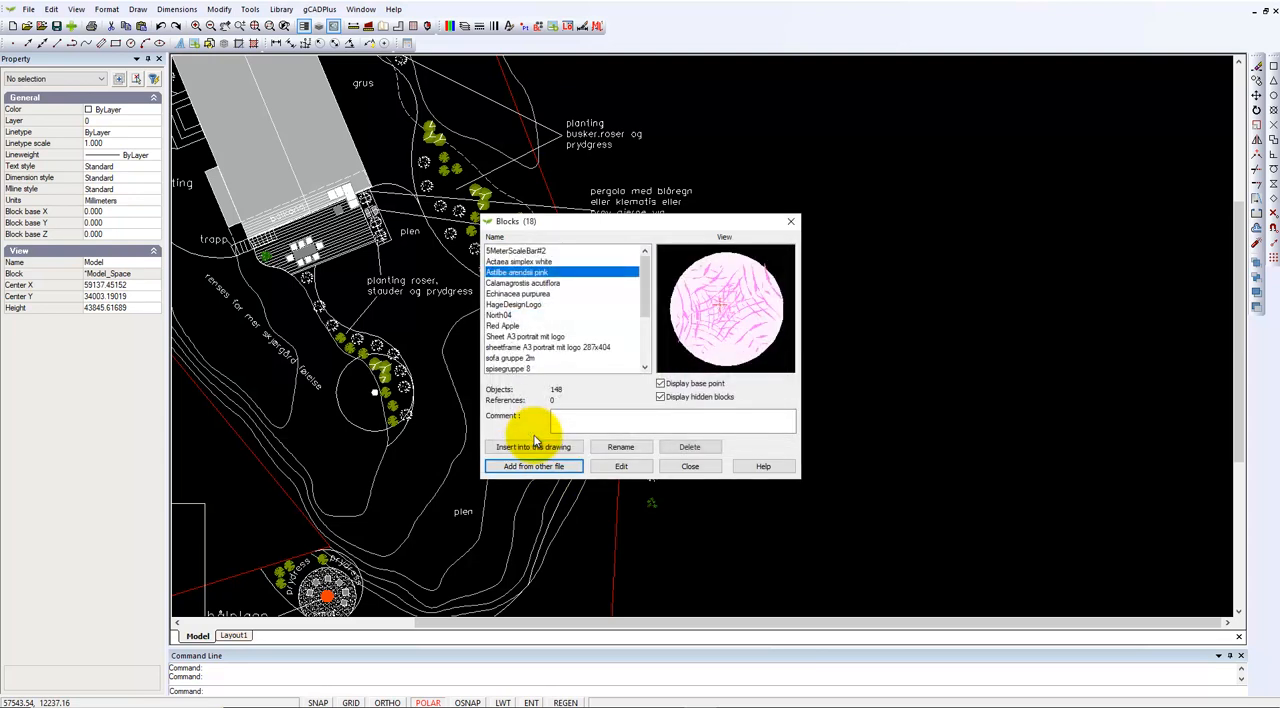
Insert the Astilbe arendsii pink block at uniform scale 1.0 outside the red boundary, above the loose plant symbols
click(532, 449)
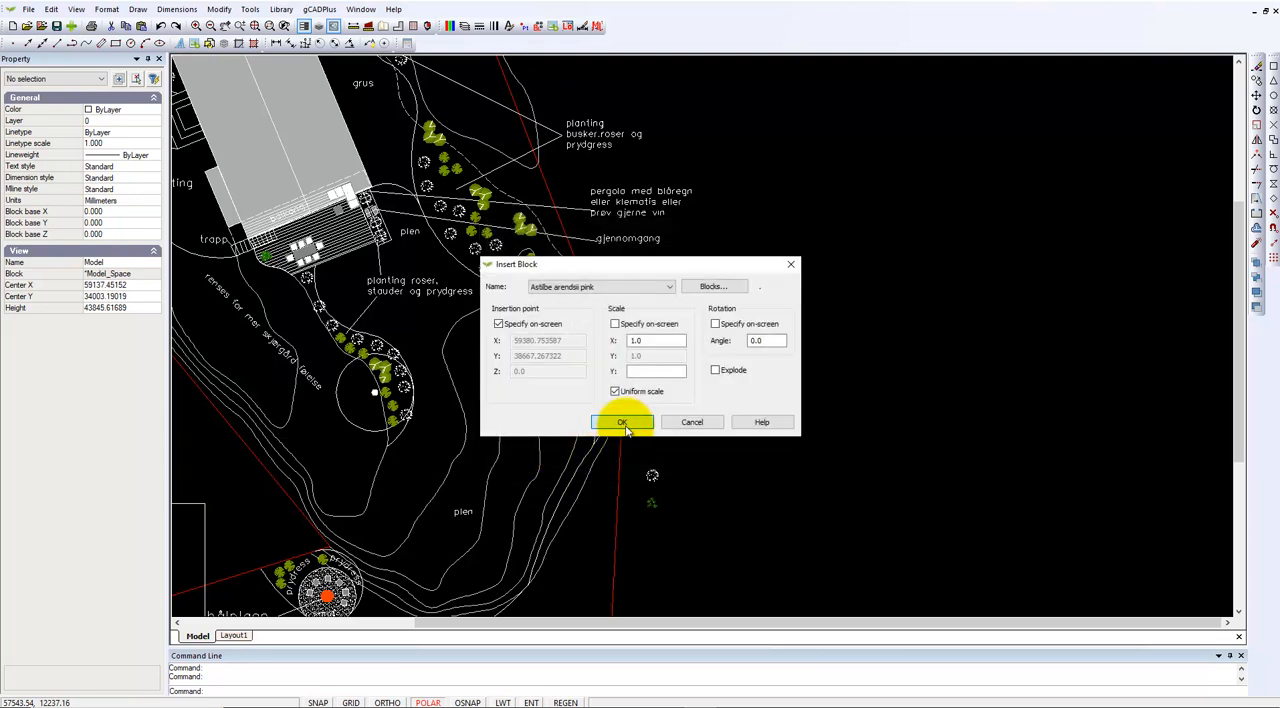
click(622, 423)
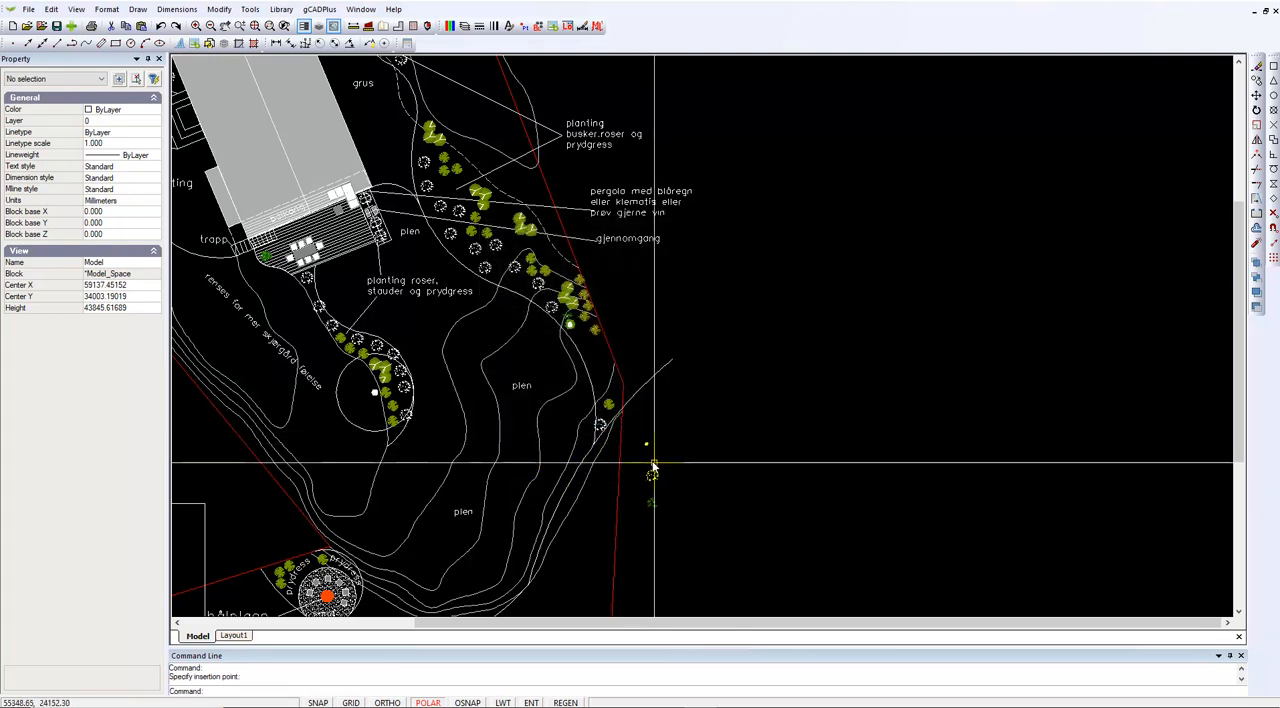
scroll(649, 449, up, 3)
Scale the inserted Astilbe arendsii pink symbol by a factor of 2 from a base point at its centre
click(656, 442)
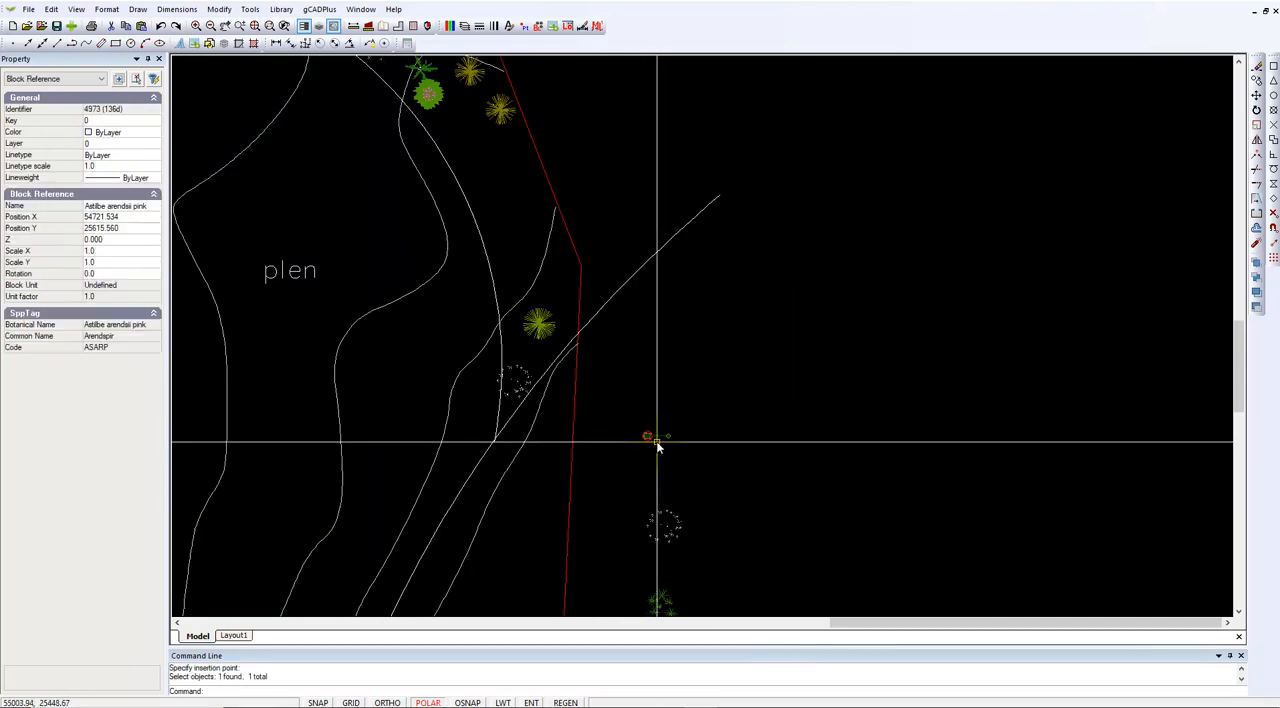
right_click(663, 460)
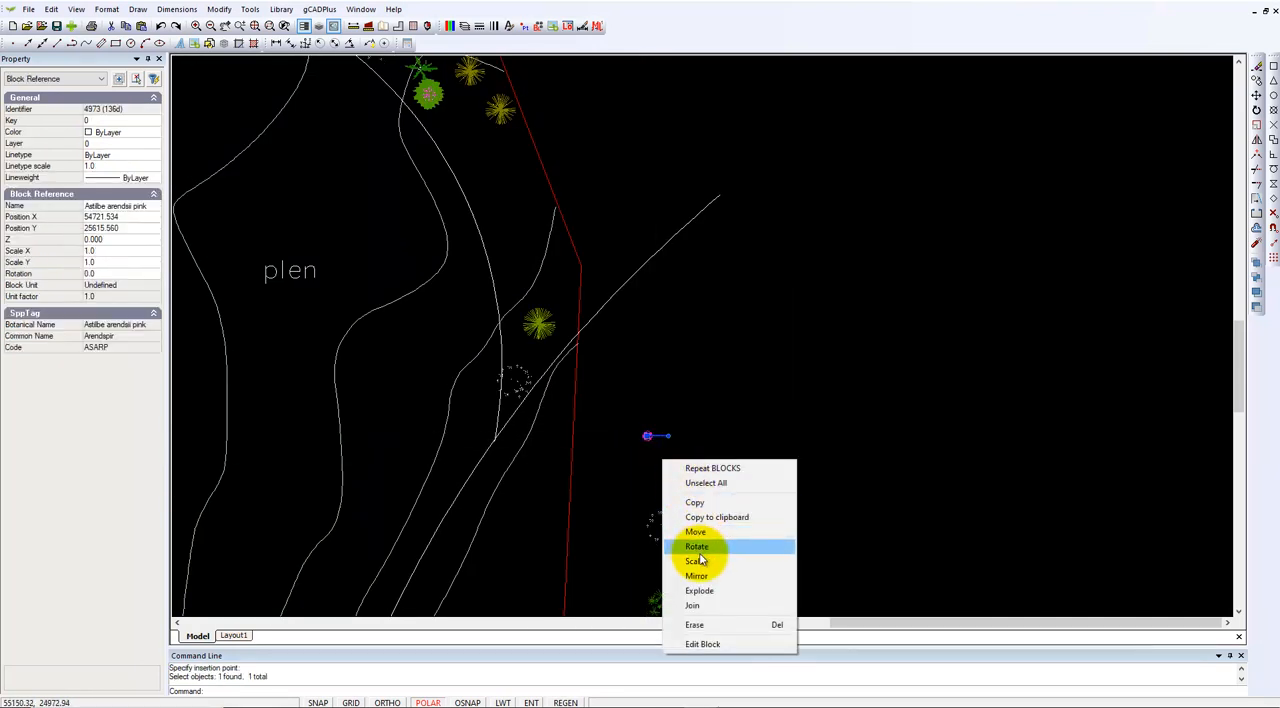
click(698, 561)
click(647, 437)
text(2)
key(Return)
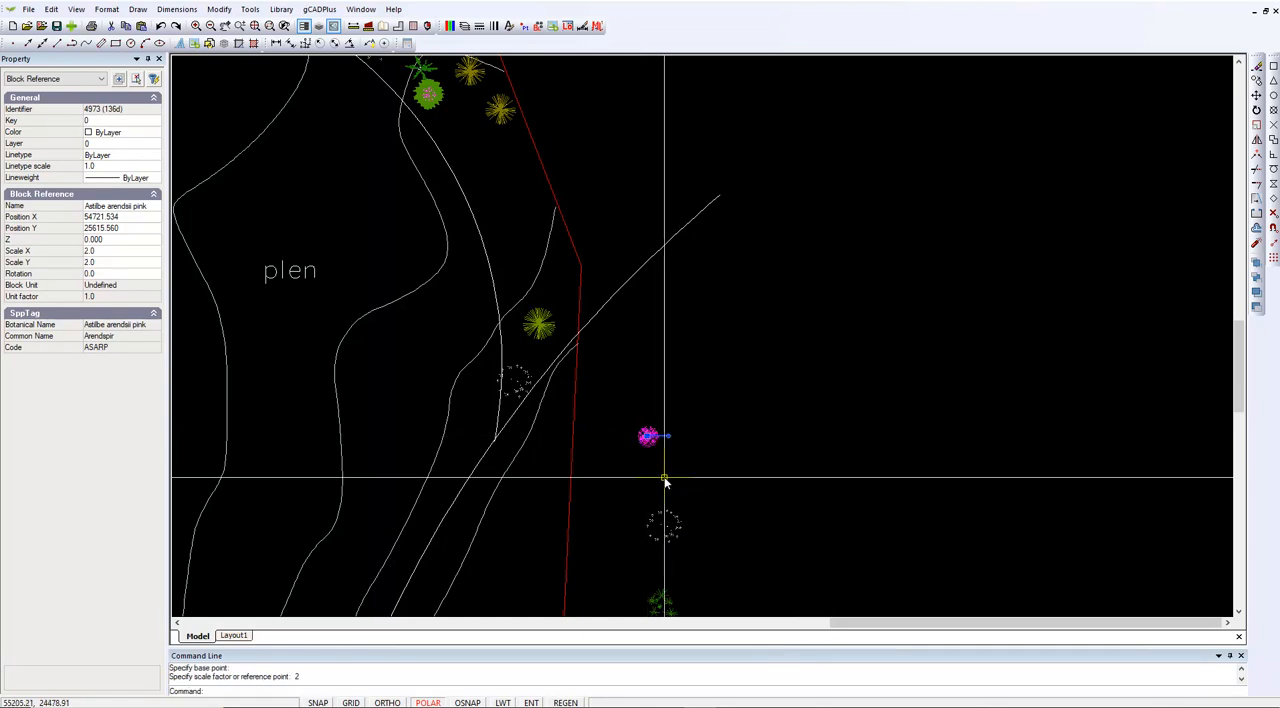
key(Escape)
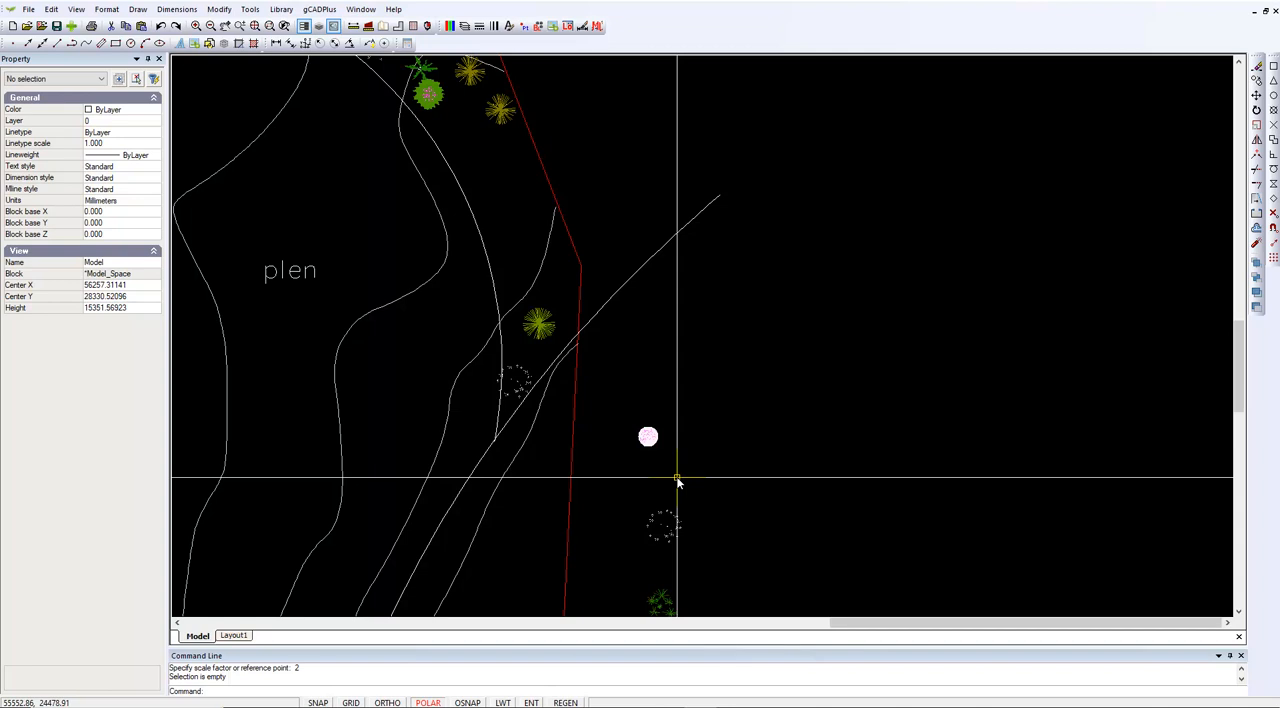
click(647, 437)
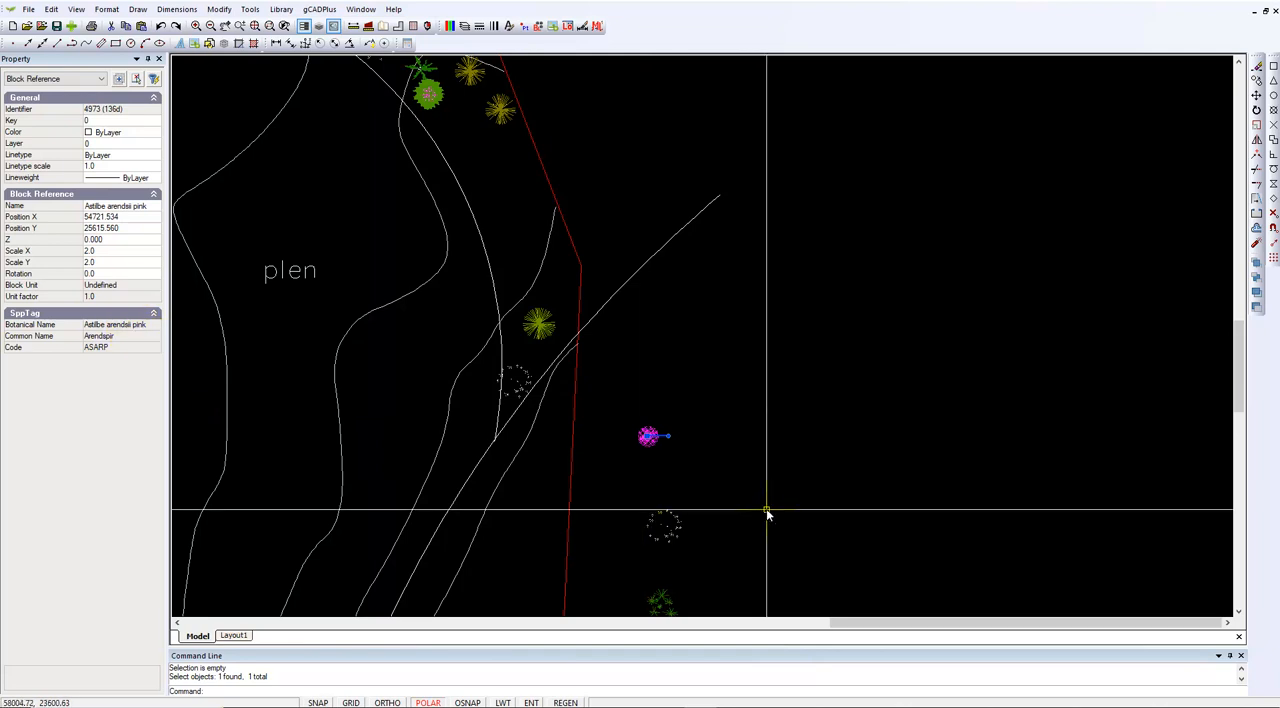
key(Escape)
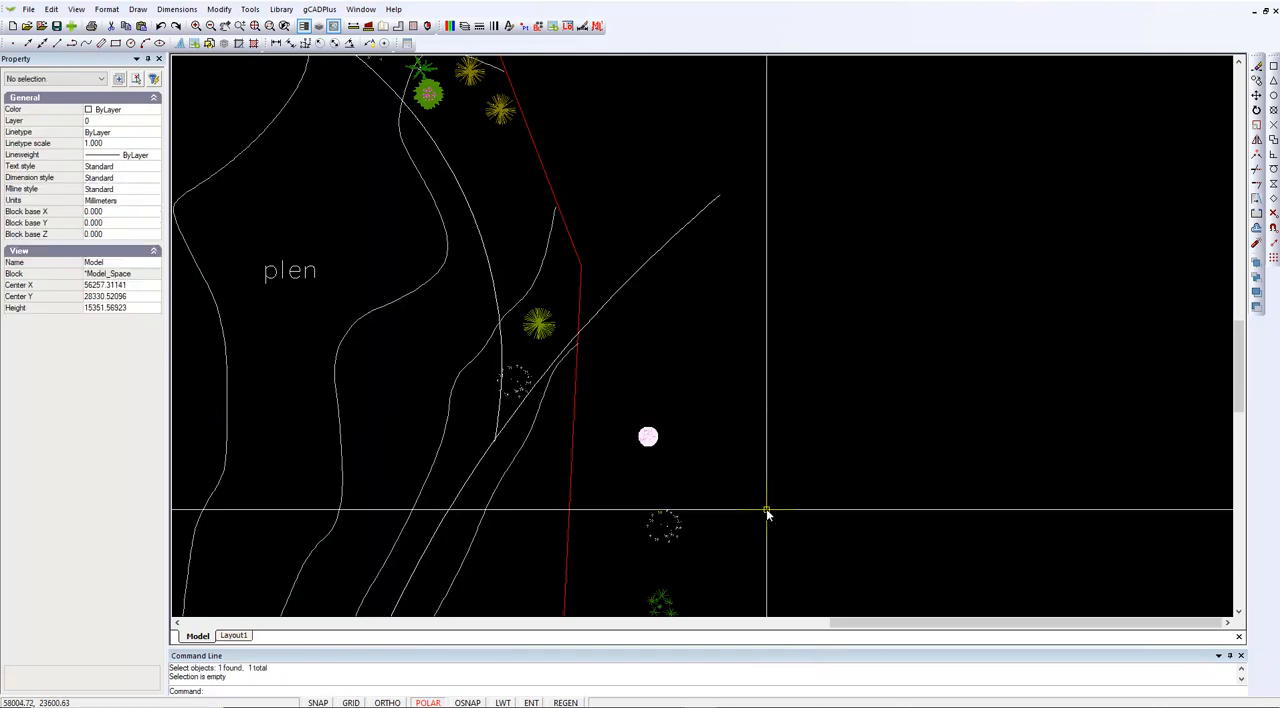